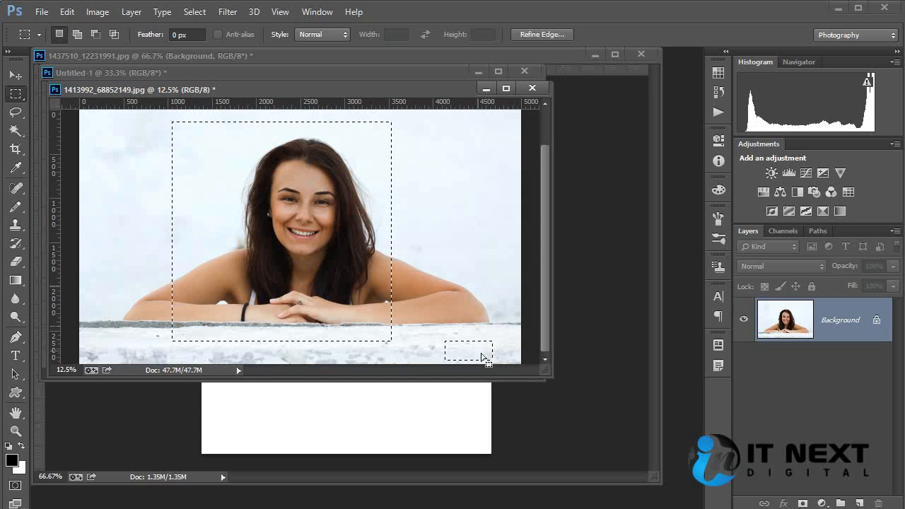
Try cropping the portrait photo to a wide rectangular selection around the woman and both her arms, and undo the crop
{"action": "key", "text": "ctrl+d"}
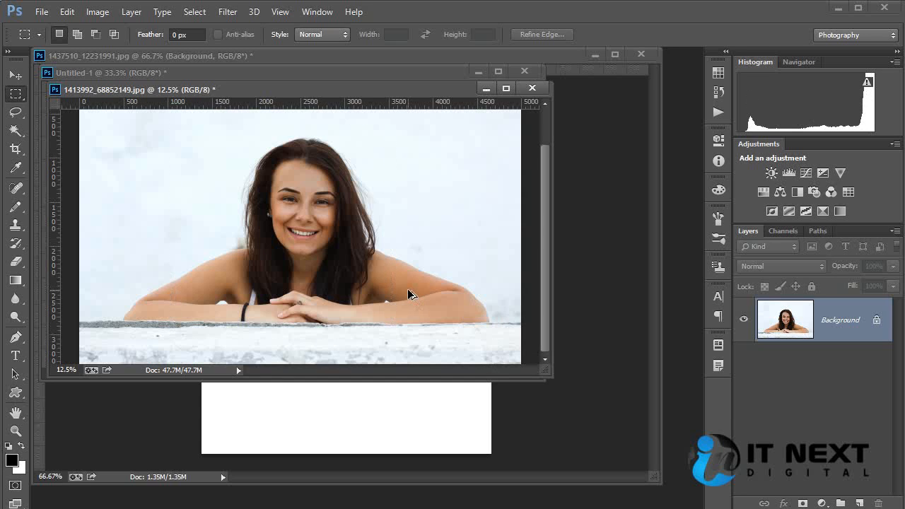
{"action": "key", "text": "ctrl+minus"}
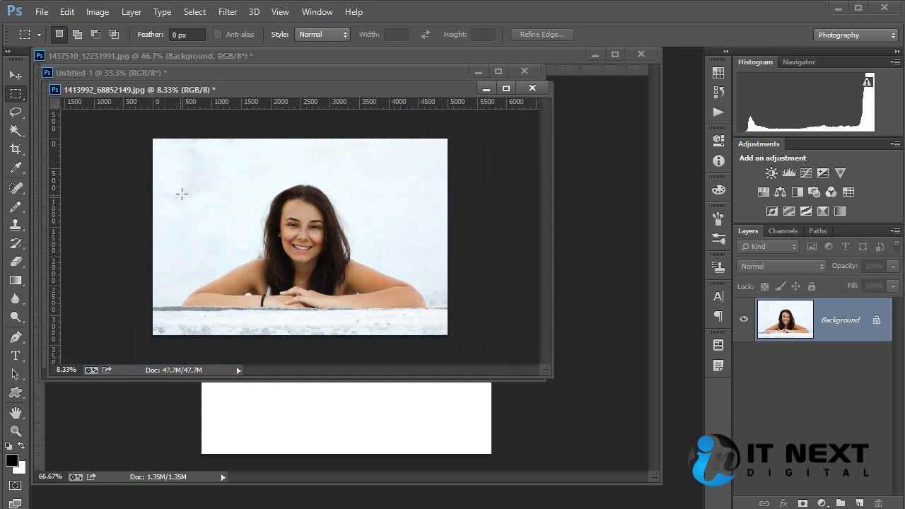
{"action": "left_click_drag", "start_coordinate": [188, 156], "coordinate": [423, 318]}
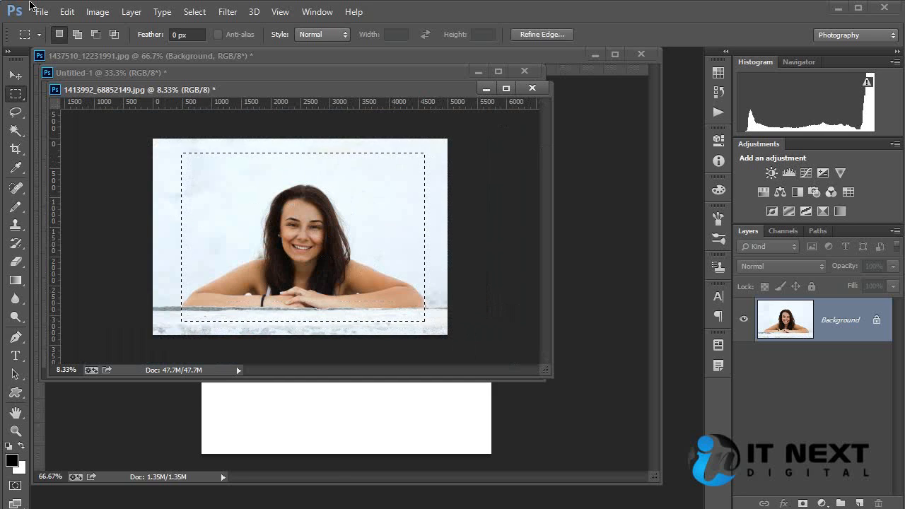
{"action": "left_click", "coordinate": [98, 13]}
{"action": "left_click", "coordinate": [148, 154]}
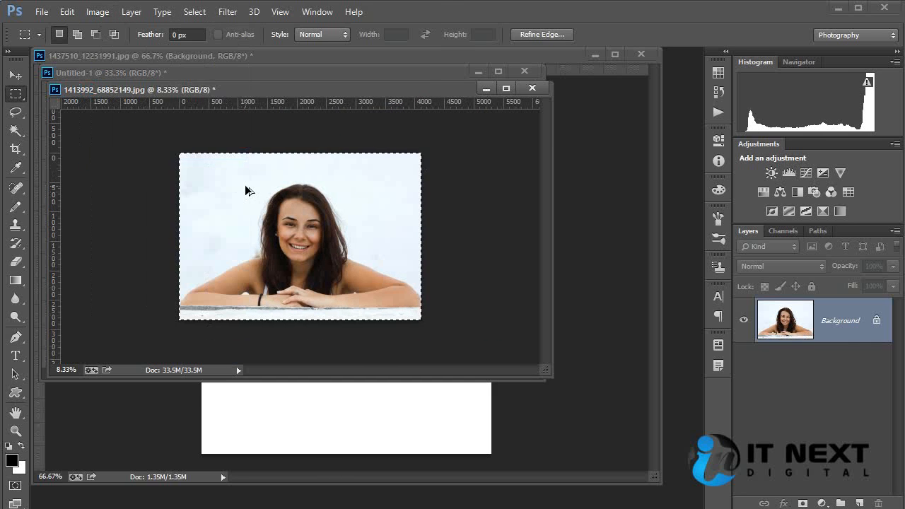
{"action": "key", "text": "ctrl+z"}
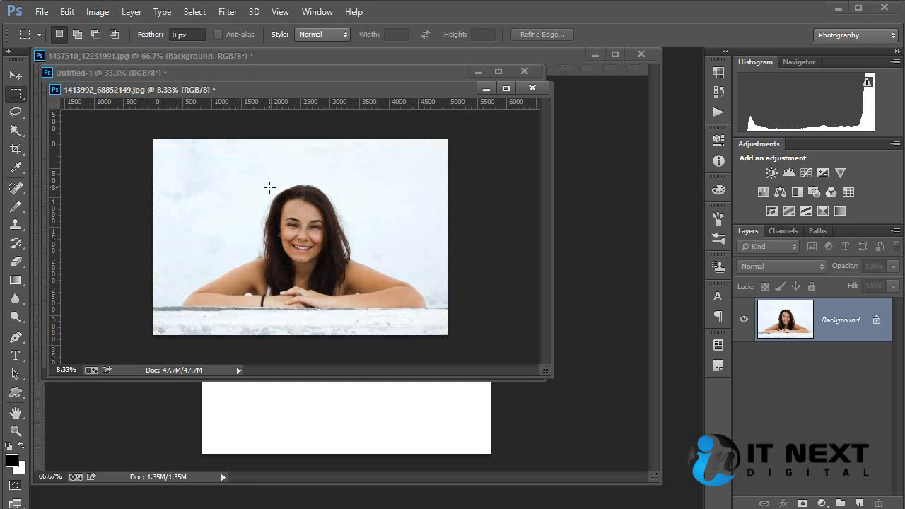
Try cropping the photo to a narrow vertical selection around the woman's head and torso, and undo the crop
{"action": "left_click_drag", "start_coordinate": [258, 158], "coordinate": [341, 325]}
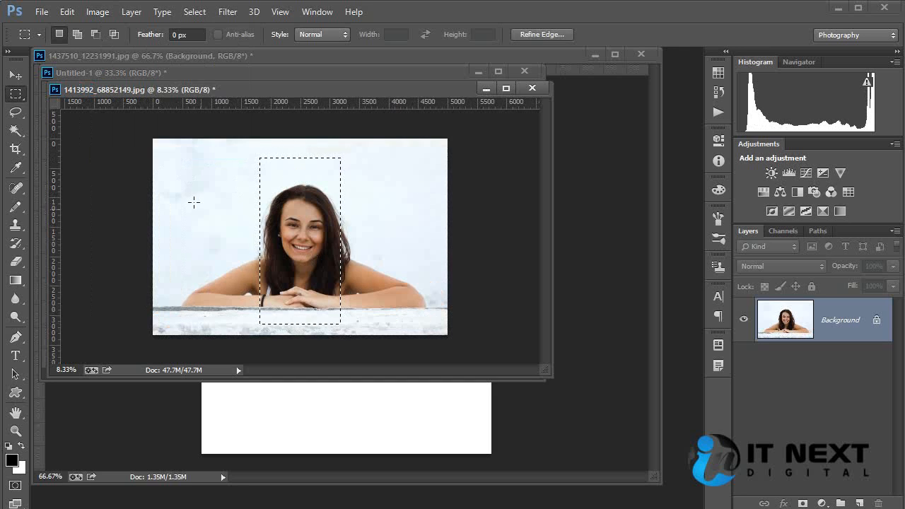
{"action": "left_click", "coordinate": [98, 13]}
{"action": "left_click", "coordinate": [116, 153]}
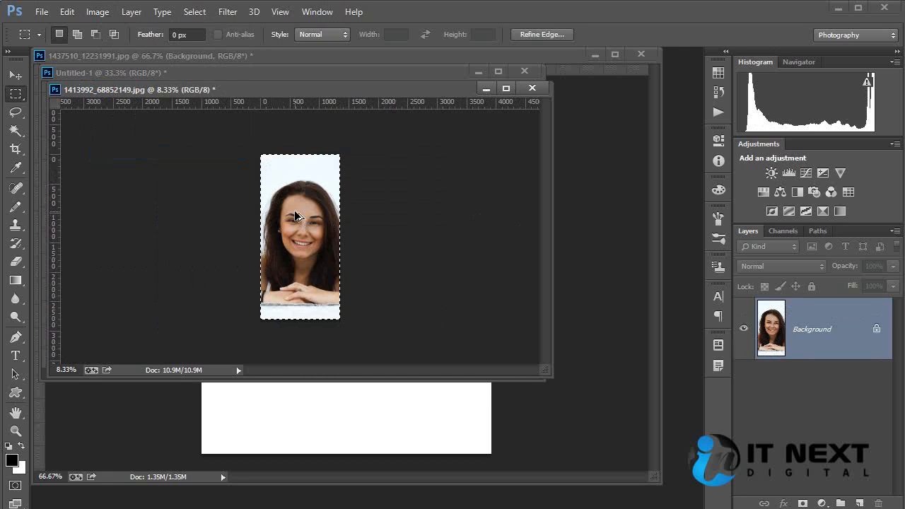
{"action": "key", "text": "ctrl+z"}
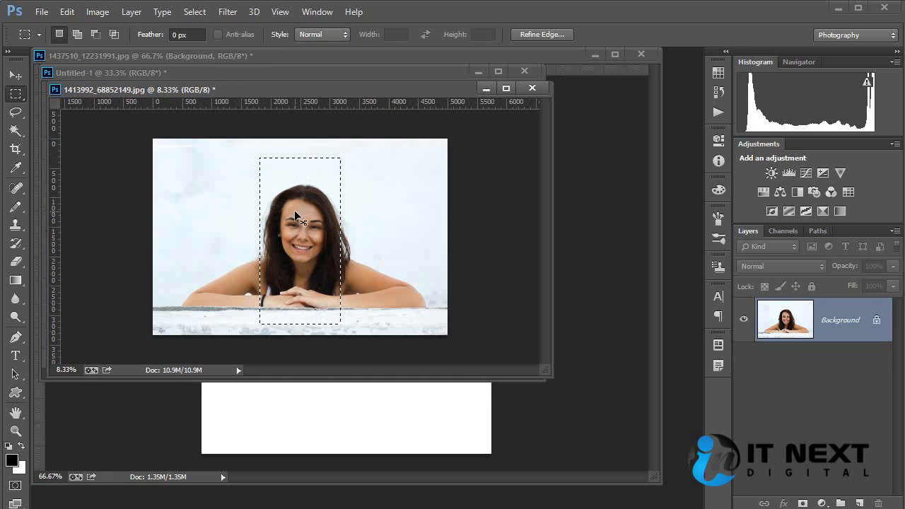
Try to trim the photo on all four sides based on Top Left Pixel Color
{"action": "left_click", "coordinate": [98, 12]}
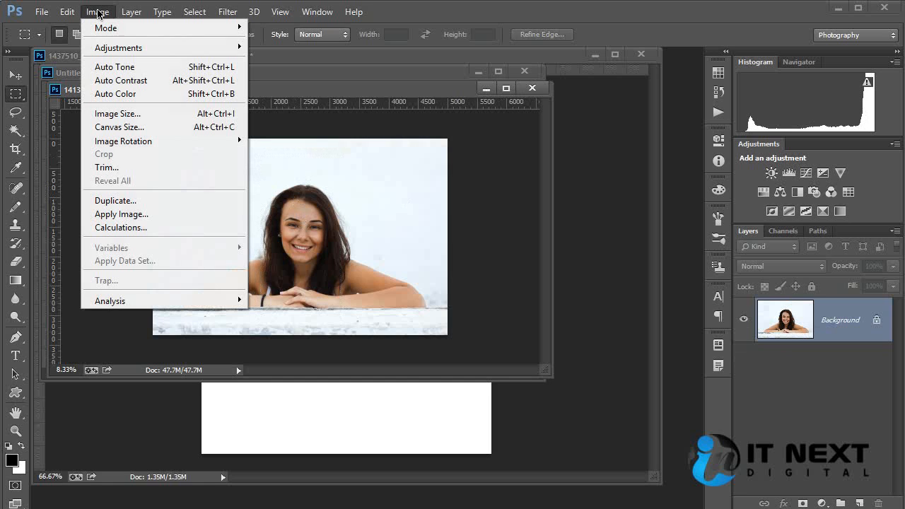
{"action": "left_click", "coordinate": [106, 167]}
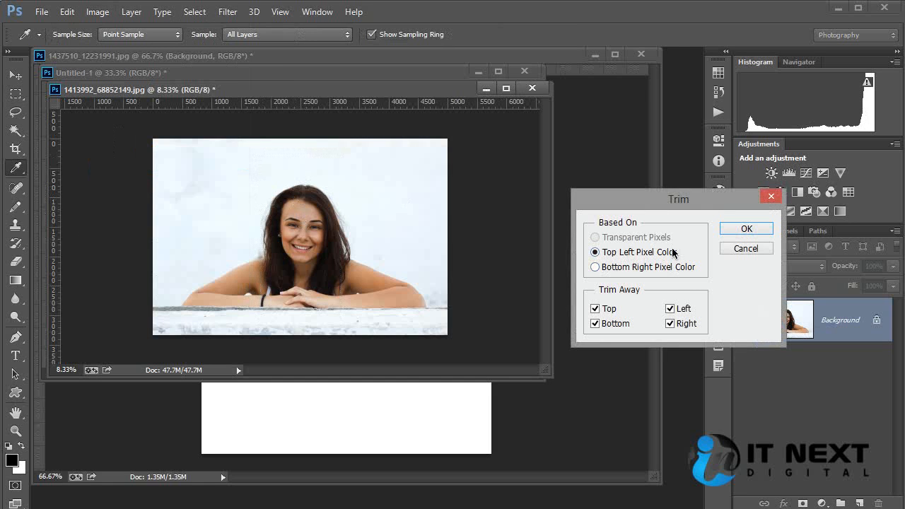
{"action": "left_click", "coordinate": [747, 229]}
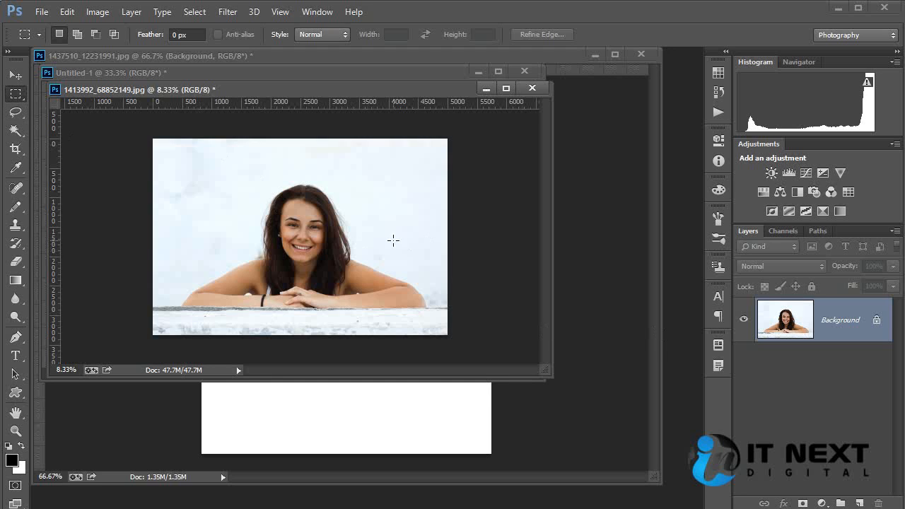
Copy a rectangular selection around the woman onto a new layer and delete the Background layer
{"action": "left_click_drag", "start_coordinate": [175, 180], "coordinate": [394, 311]}
{"action": "key", "text": "ctrl+j"}
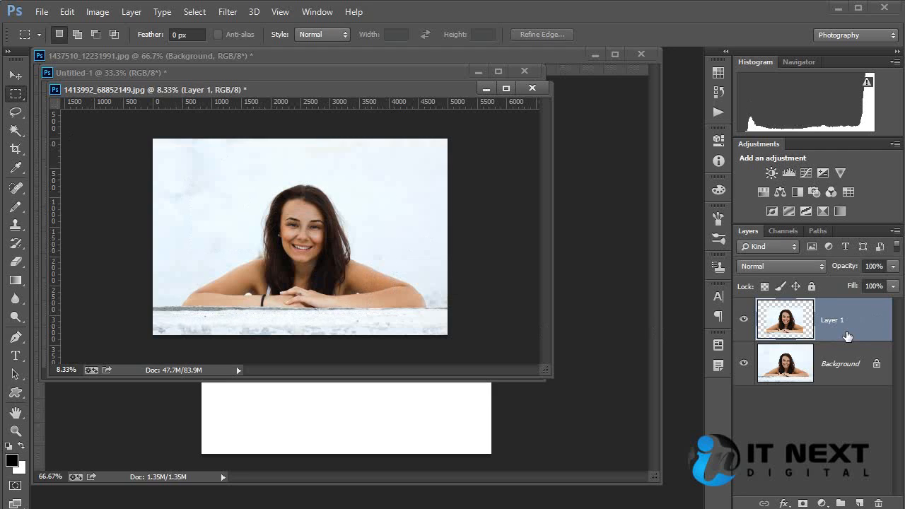
{"action": "left_click_drag", "start_coordinate": [847, 362], "coordinate": [879, 503]}
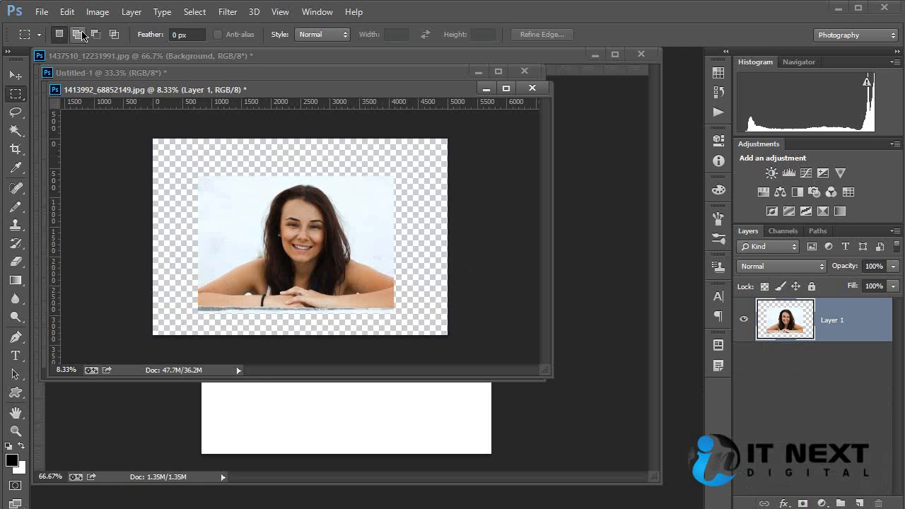
Try trimming the empty area around the portrait on all four sides, and undo the trim
{"action": "left_click", "coordinate": [92, 13]}
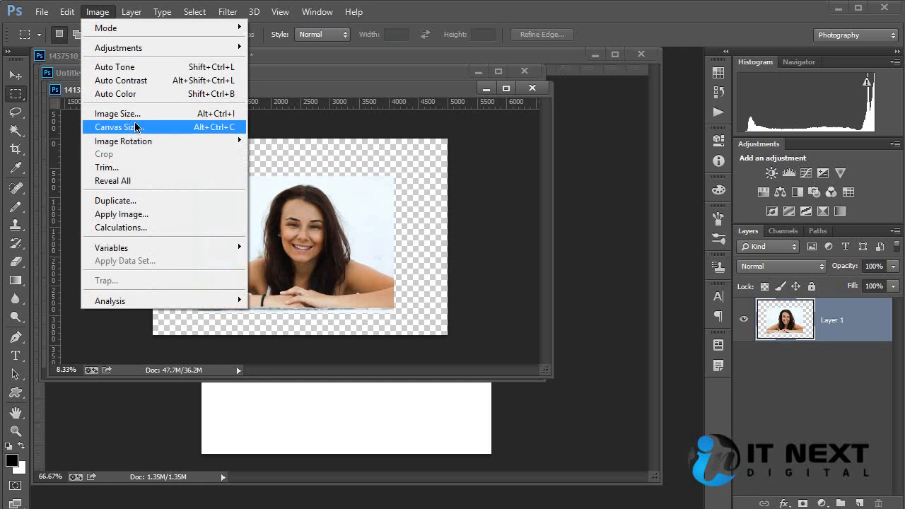
{"action": "left_click", "coordinate": [149, 167]}
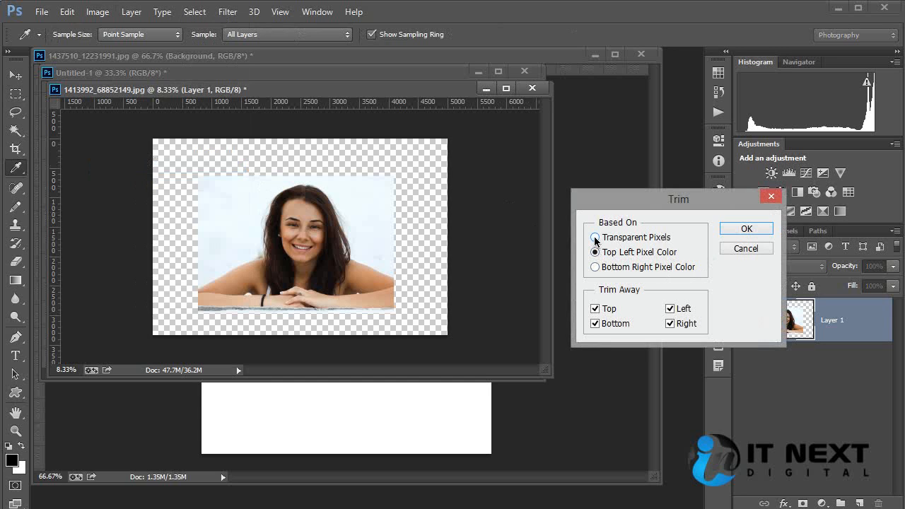
{"action": "left_click", "coordinate": [742, 231]}
{"action": "key", "text": "m"}
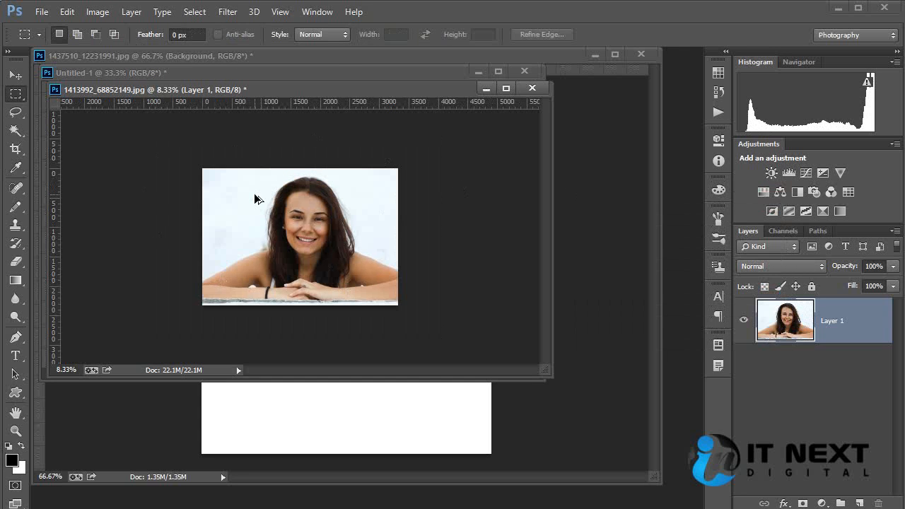
{"action": "key", "text": "ctrl+z"}
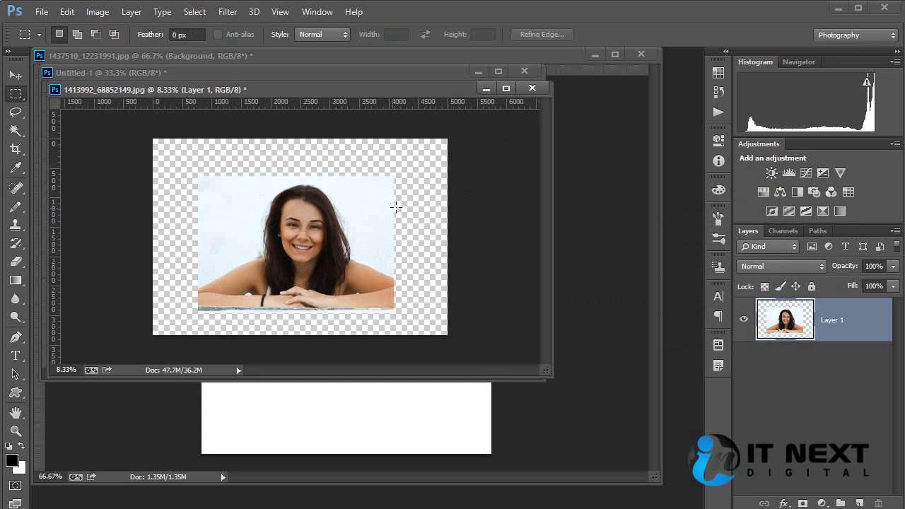
Draw a filled rectangle of about 5816 × 3431 px that covers the whole canvas and extends past its edges
{"action": "left_click_drag", "start_coordinate": [438, 94], "coordinate": [440, 124]}
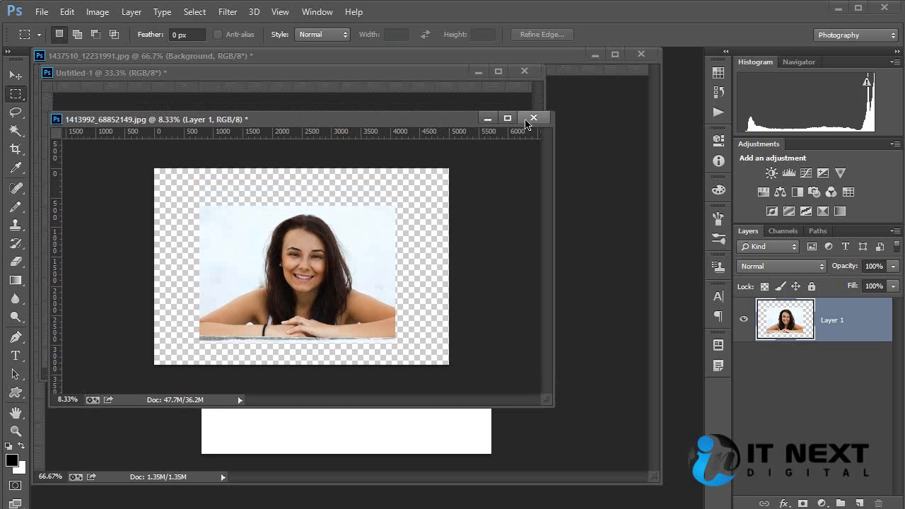
{"action": "left_click", "coordinate": [16, 393]}
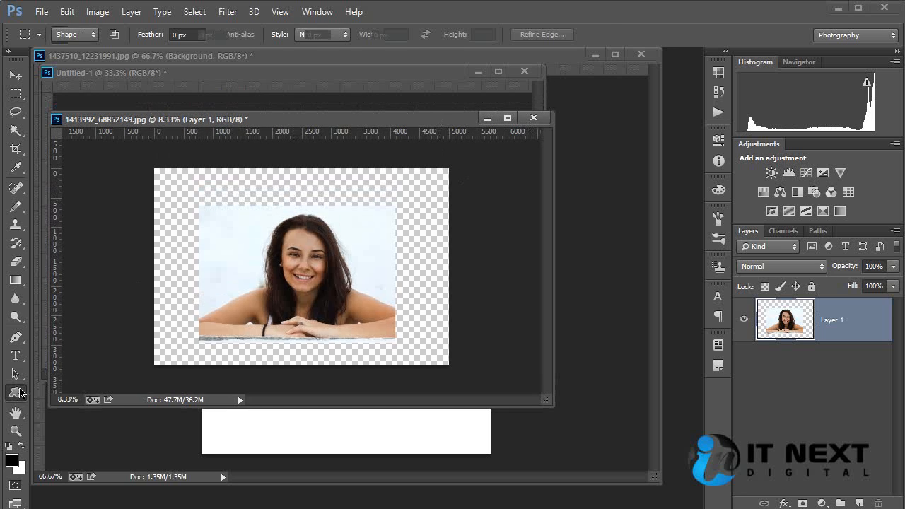
{"action": "left_click", "coordinate": [85, 390]}
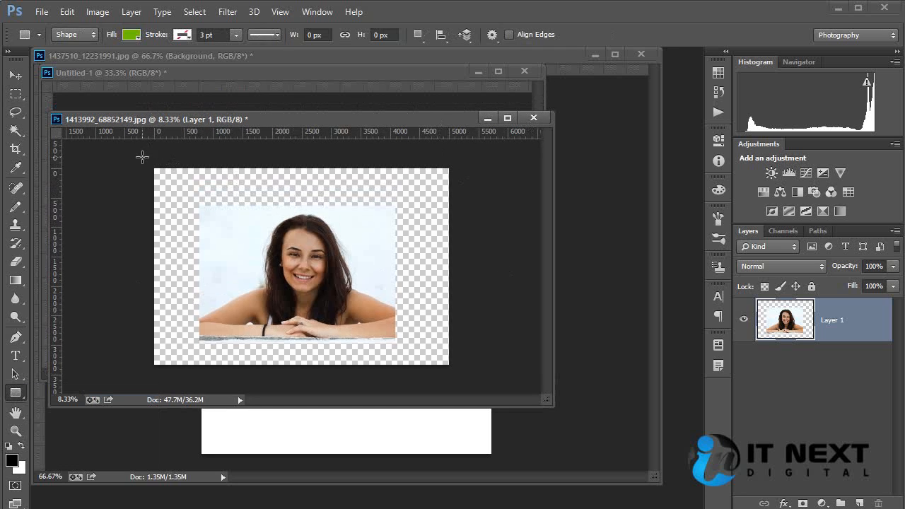
{"action": "left_click_drag", "start_coordinate": [142, 163], "coordinate": [485, 364]}
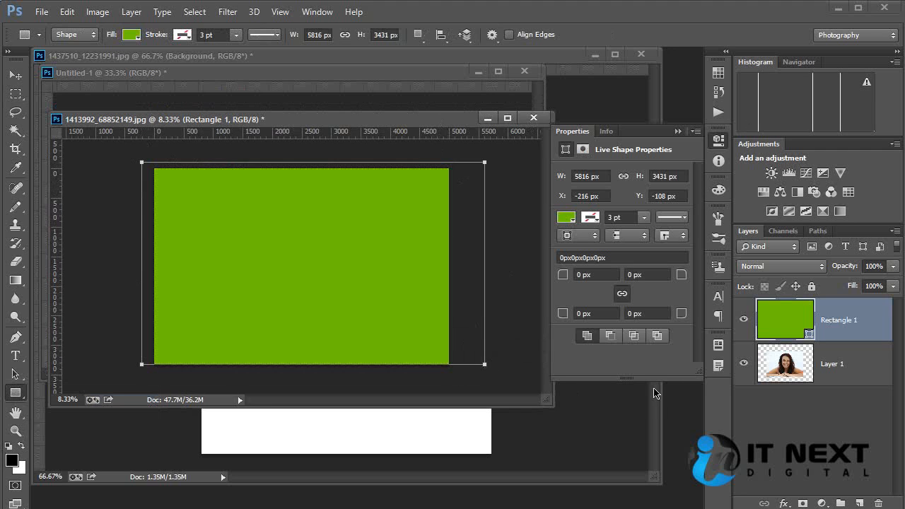
Set the rectangle's fill to white (ffffff) and place its layer beneath the portrait layer
{"action": "double_click", "coordinate": [787, 319]}
{"action": "type", "text": "ffffff"}
{"action": "left_click", "coordinate": [697, 274]}
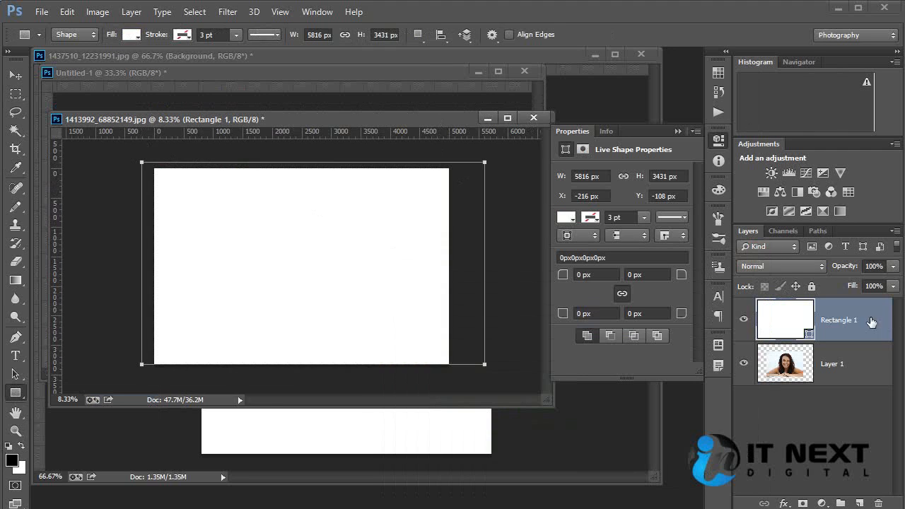
{"action": "left_click_drag", "start_coordinate": [872, 322], "coordinate": [850, 377]}
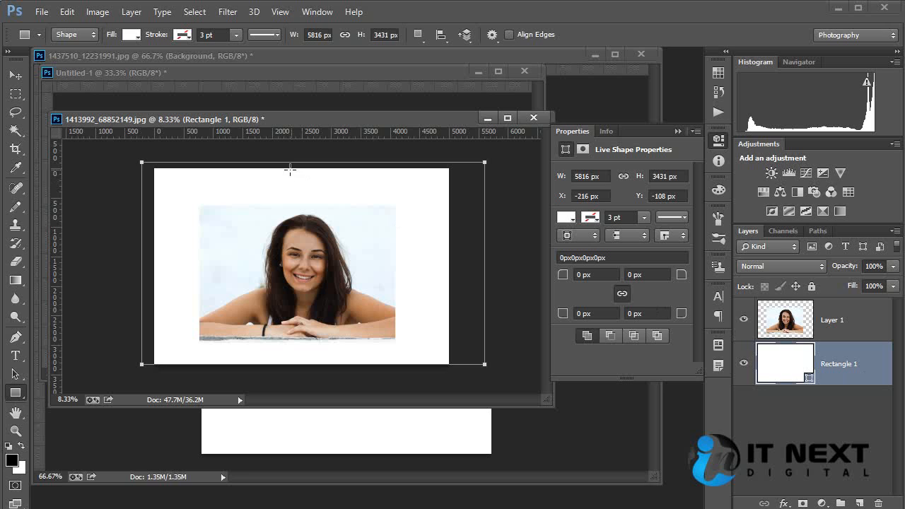
Try trimming away the white border on all four sides based on Top Left Pixel Color, and undo the trim
{"action": "left_click", "coordinate": [844, 439]}
{"action": "left_click", "coordinate": [98, 12]}
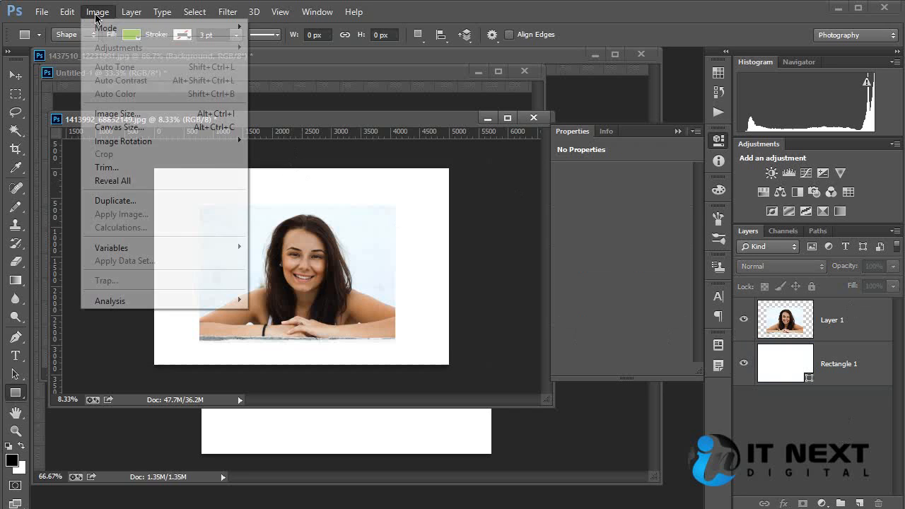
{"action": "left_click", "coordinate": [129, 168]}
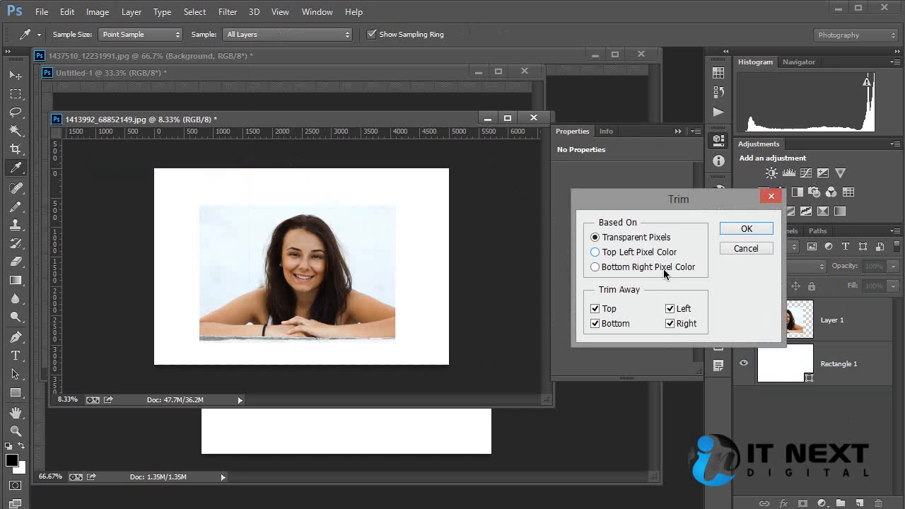
{"action": "left_click", "coordinate": [636, 256]}
{"action": "left_click", "coordinate": [729, 230]}
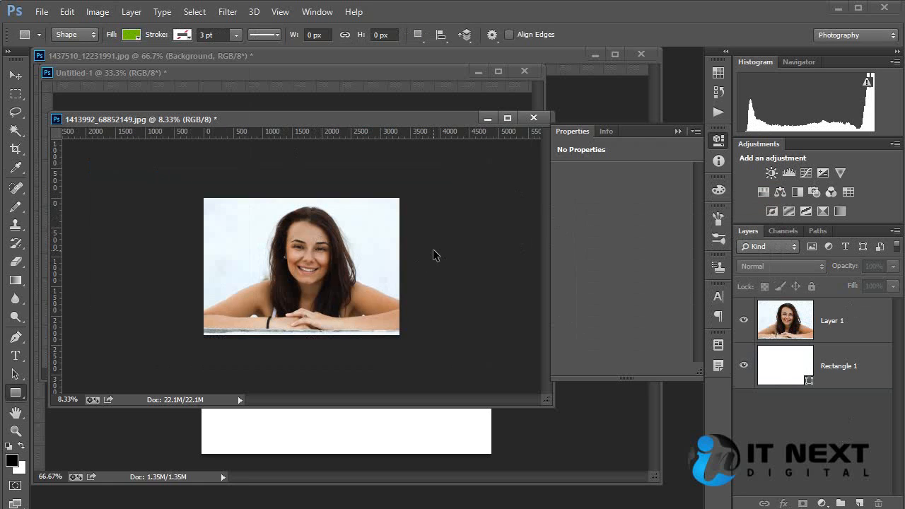
{"action": "key", "text": "ctrl+z"}
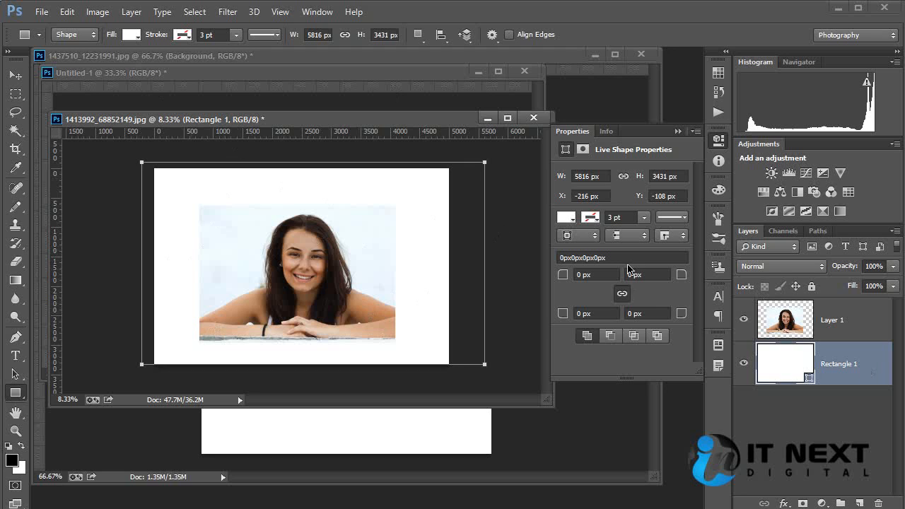
Expand the canvas with Reveal All to include the rectangle's hidden overhang, and undo the expansion
{"action": "left_click", "coordinate": [96, 12]}
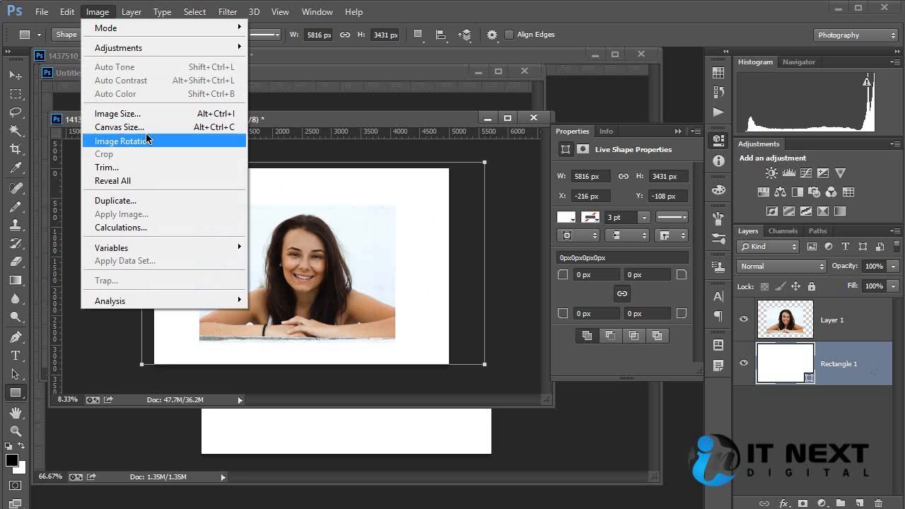
{"action": "left_click", "coordinate": [154, 182]}
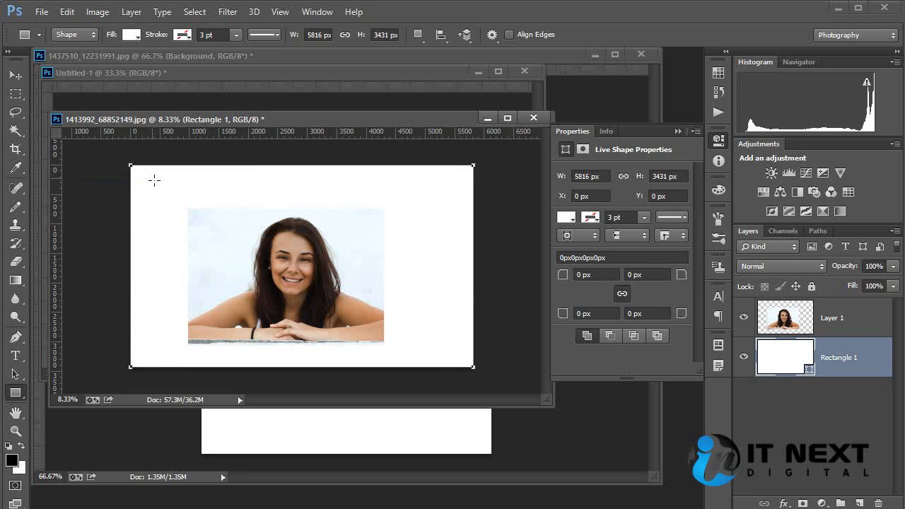
{"action": "key", "text": "ctrl+z"}
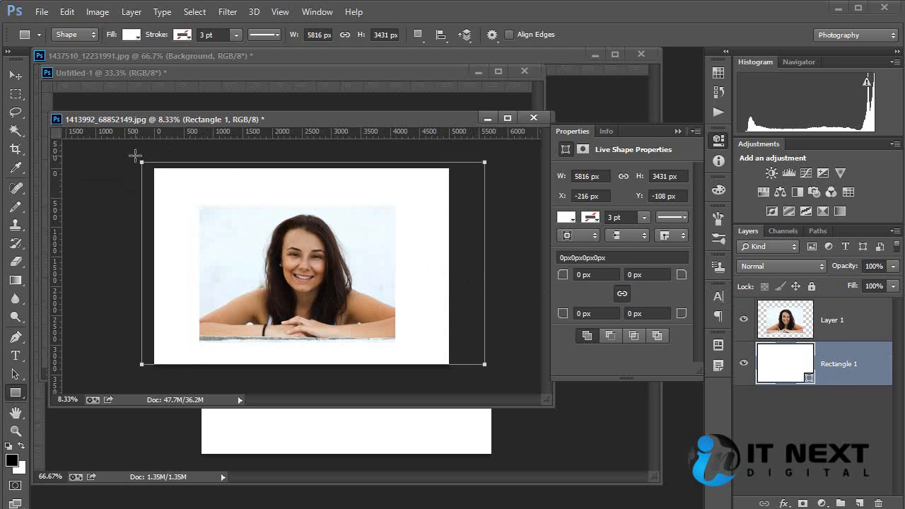
Enlarge the white rectangle to about 10115 × 5967 px with the transform handles, and delete its layer
{"action": "key", "text": "v"}
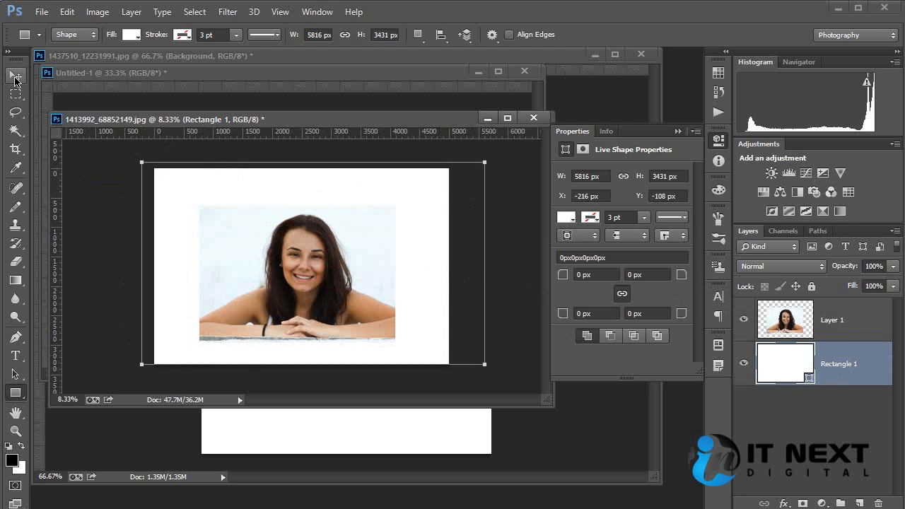
{"action": "key", "text": "ctrl+minus"}
{"action": "key", "text": "ctrl+minus"}
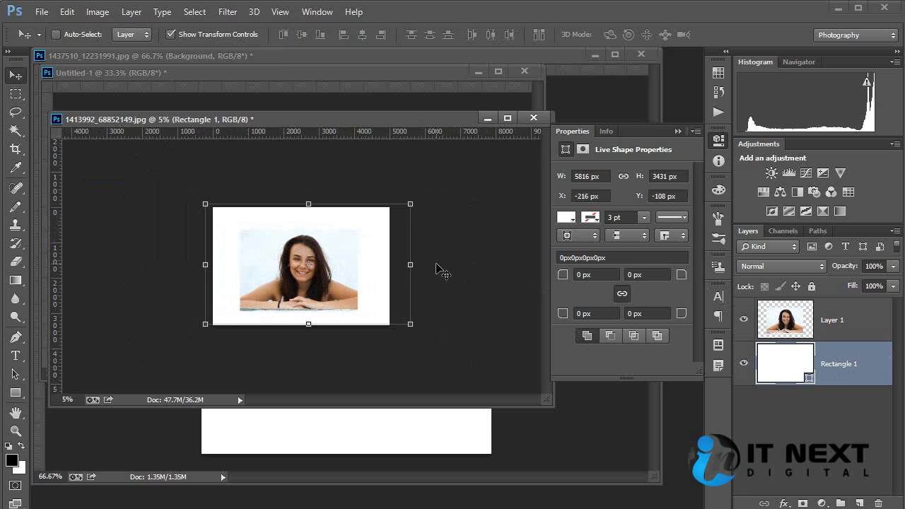
{"action": "left_click_drag", "start_coordinate": [410, 324], "coordinate": [487, 369]}
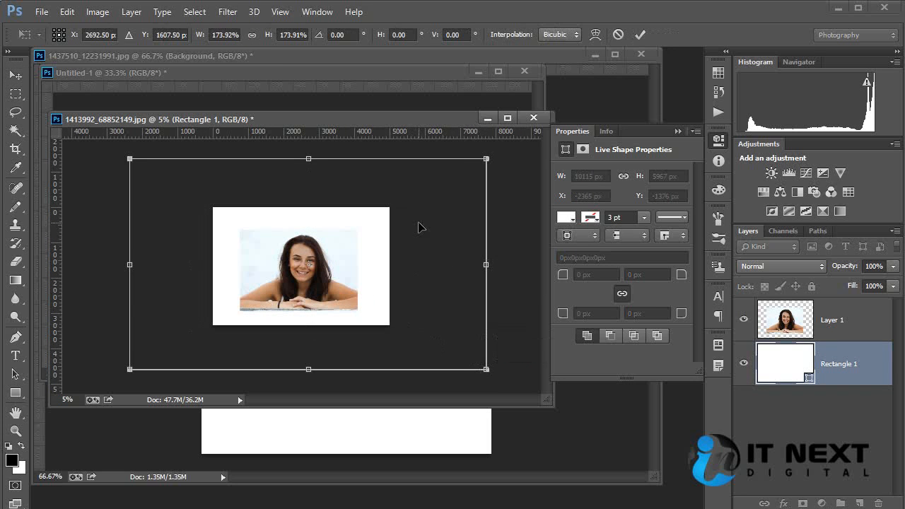
{"action": "left_click_drag", "start_coordinate": [419, 227], "coordinate": [424, 234]}
{"action": "key", "text": "Return"}
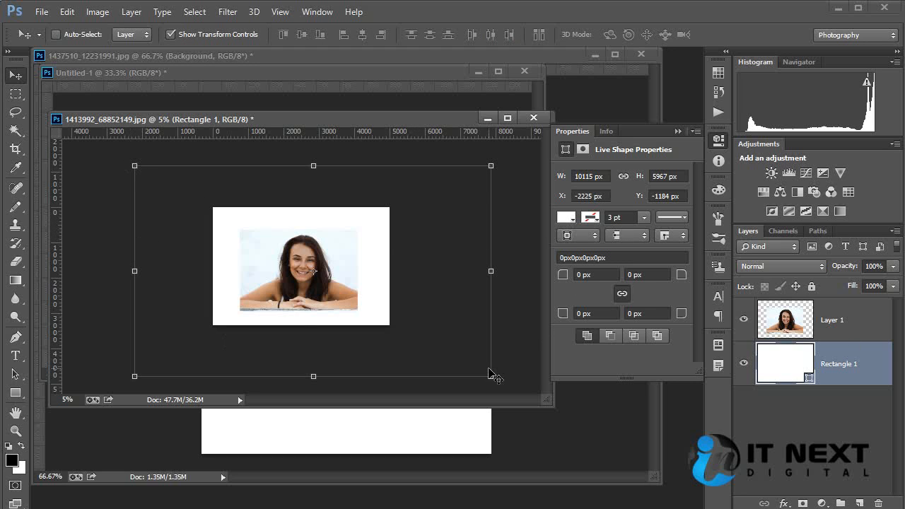
{"action": "key", "text": "Delete"}
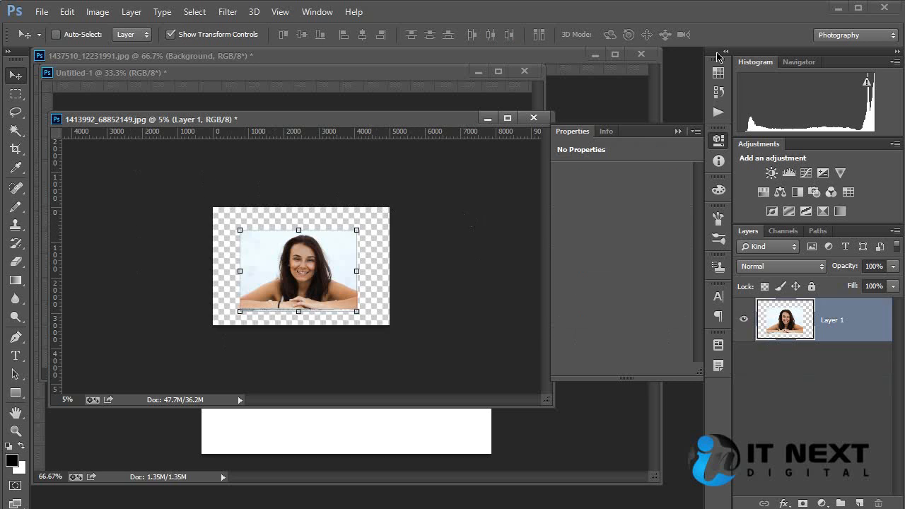
Open 1418549_67350398.jpg and copy the photo as a new layer into 1413992_68852149.jpg
{"action": "key", "text": "ctrl+o"}
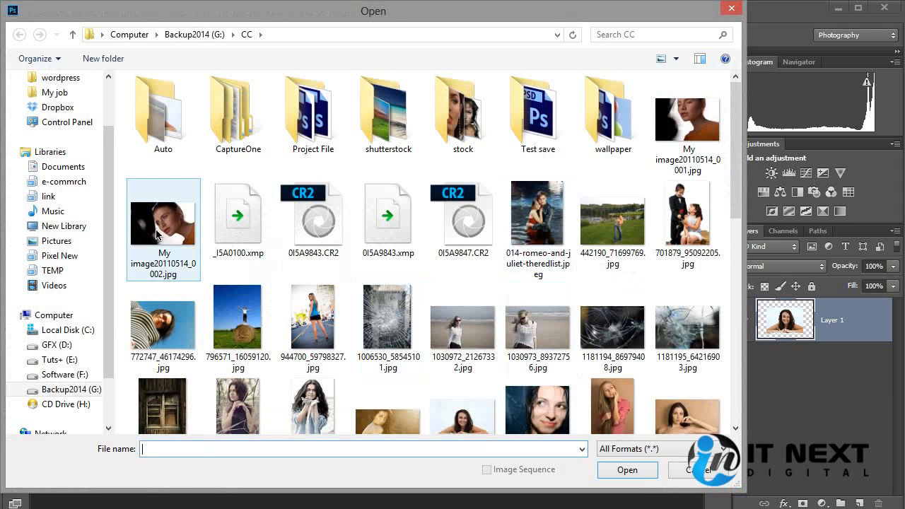
{"action": "double_click", "coordinate": [688, 418]}
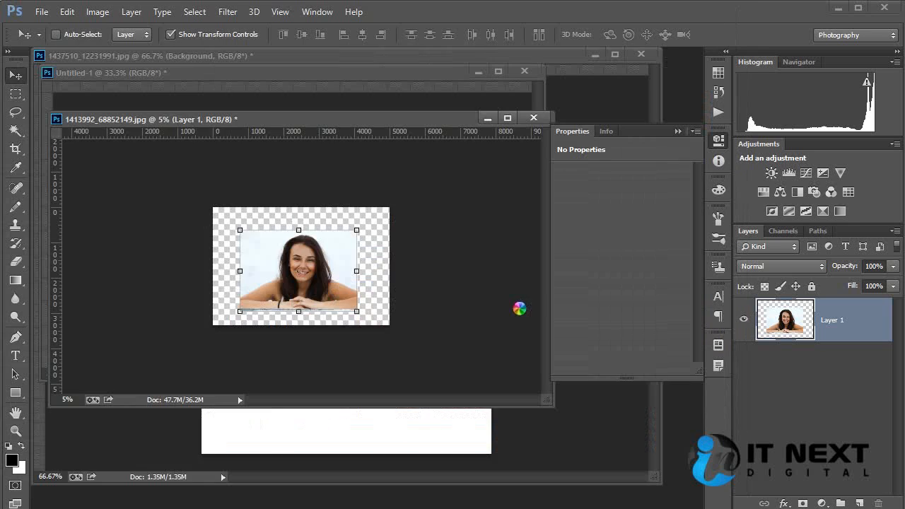
{"action": "left_click_drag", "start_coordinate": [300, 150], "coordinate": [335, 256]}
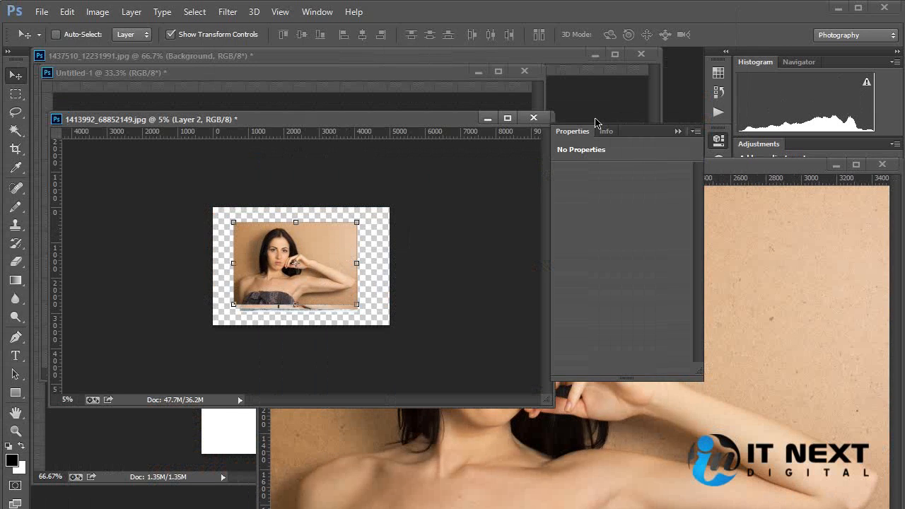
Close 1413992_68852149.jpg without saving, and close 1418549_67350398.jpg as well
{"action": "left_click", "coordinate": [534, 118]}
{"action": "left_click", "coordinate": [453, 206]}
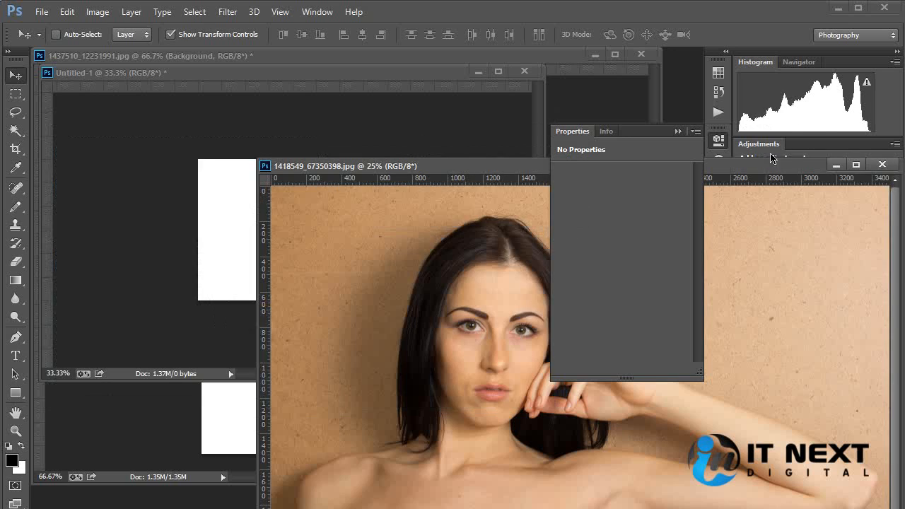
{"action": "left_click_drag", "start_coordinate": [495, 160], "coordinate": [347, 124]}
{"action": "left_click", "coordinate": [460, 121]}
Open 1406618_47717680.jpg from the CC folder and check its pixel dimensions in Image Size
{"action": "key", "text": "ctrl+o"}
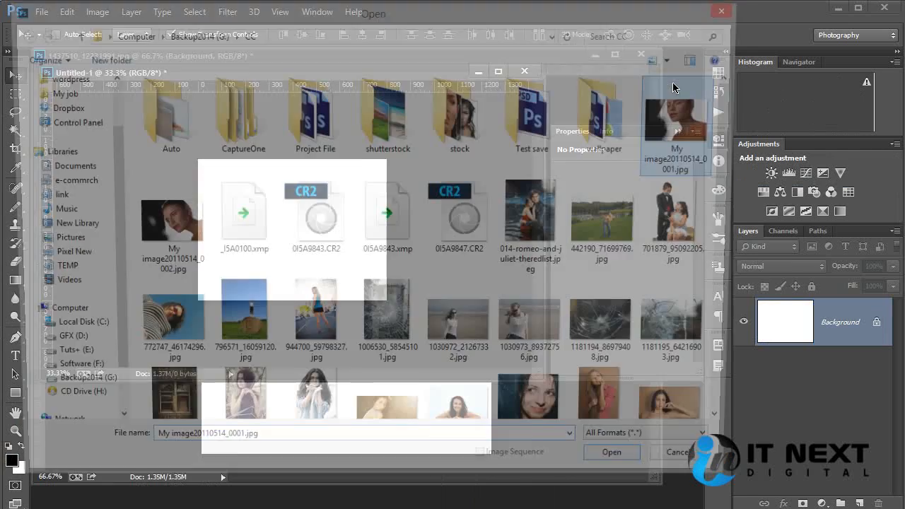
{"action": "left_click_drag", "start_coordinate": [737, 176], "coordinate": [737, 278]}
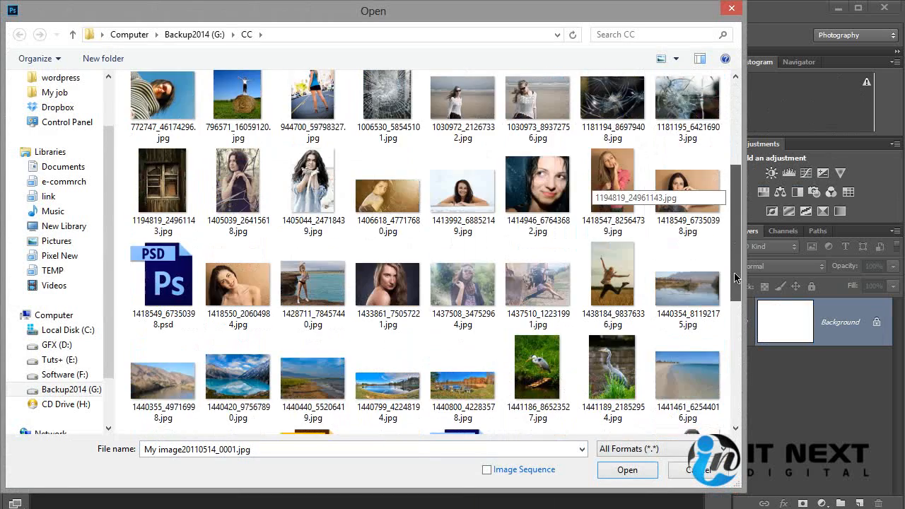
{"action": "double_click", "coordinate": [388, 196]}
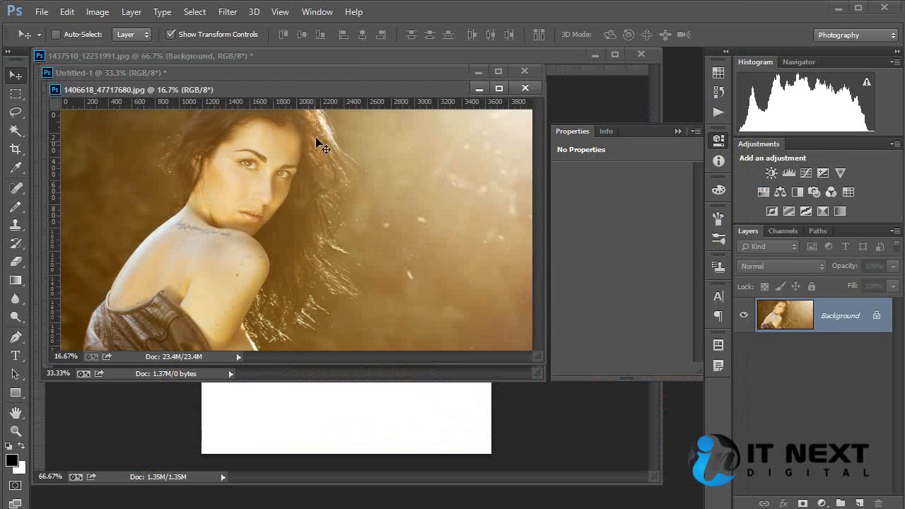
{"action": "key", "text": "ctrl+alt+i"}
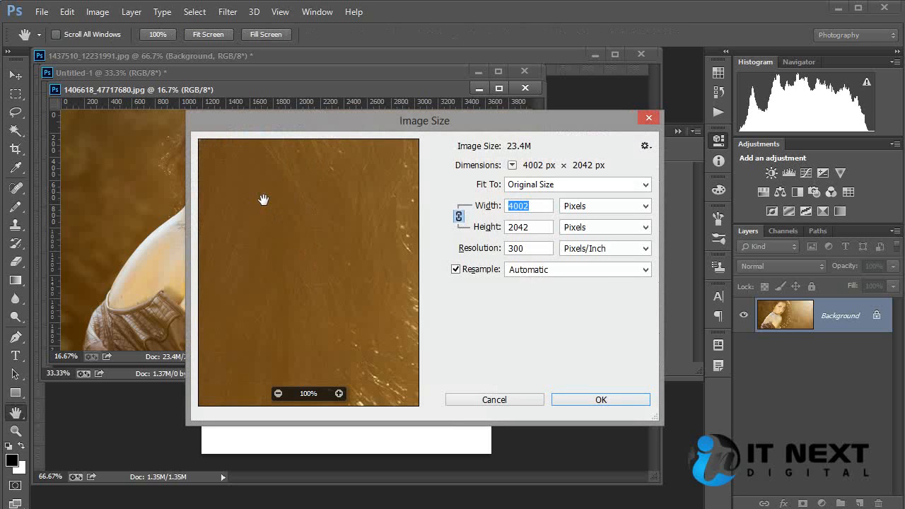
{"action": "left_click", "coordinate": [617, 399]}
Open My image20110514_0002.jpg and check its pixel dimensions in Image Size, leaving the original size
{"action": "key", "text": "ctrl+o"}
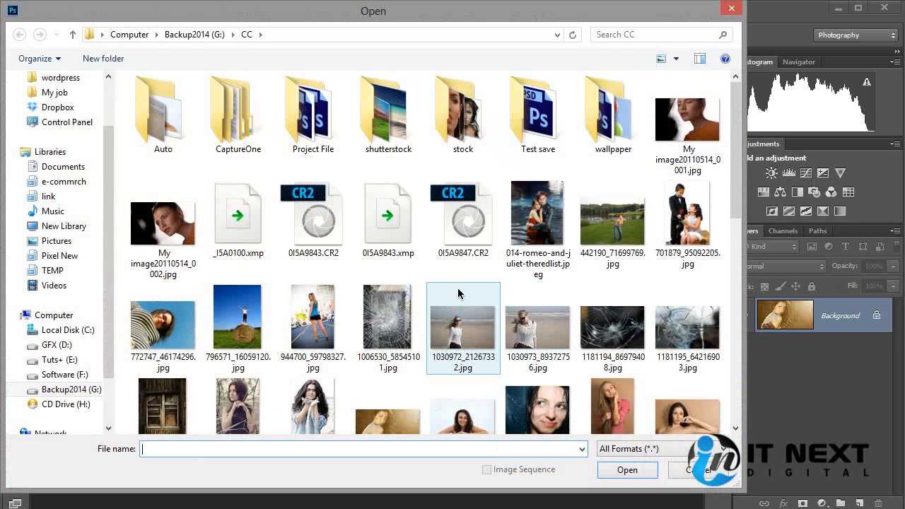
{"action": "double_click", "coordinate": [163, 223]}
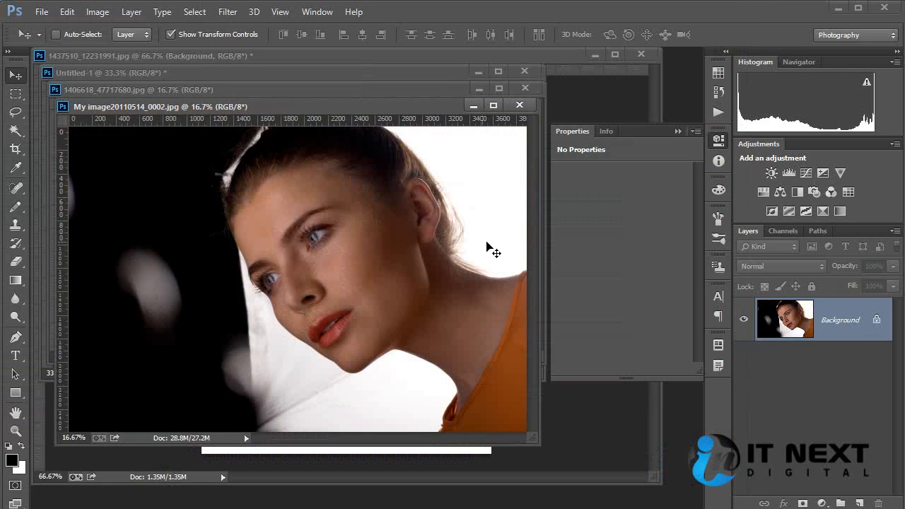
{"action": "key", "text": "ctrl+alt+i"}
{"action": "key", "text": "Up"}
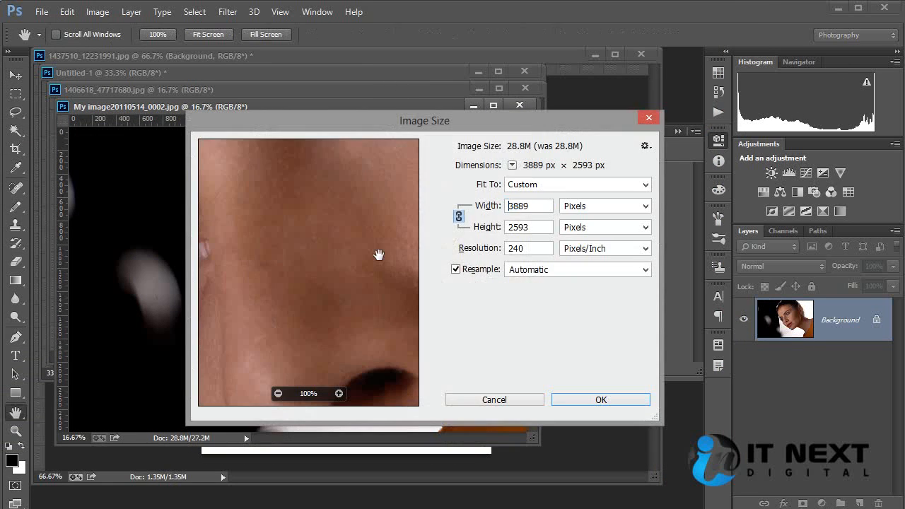
{"action": "key", "text": "Up"}
{"action": "key", "text": "Up"}
{"action": "left_click", "coordinate": [649, 118]}
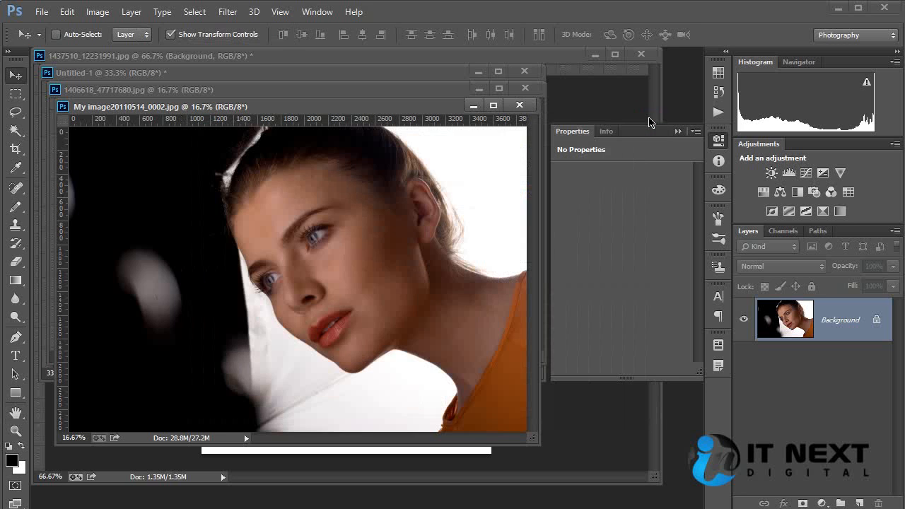
{"action": "key", "text": "ctrl+alt+i"}
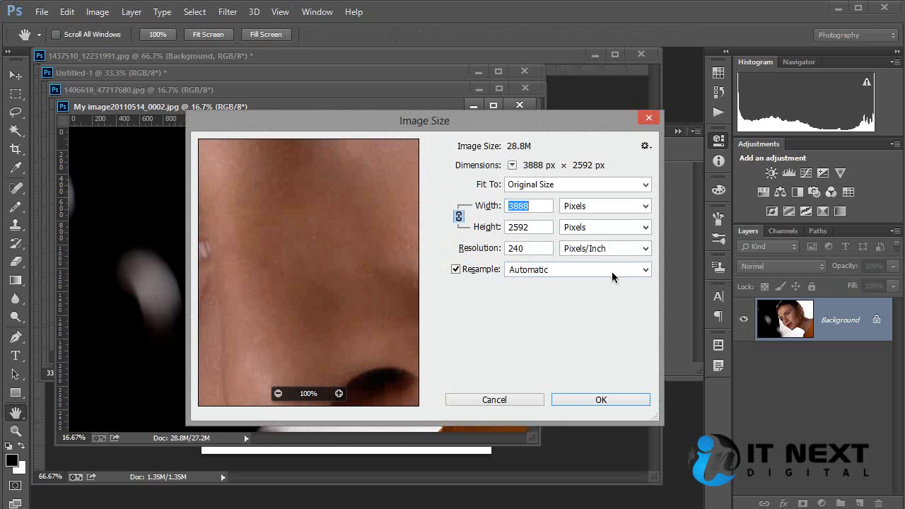
{"action": "left_click", "coordinate": [601, 400]}
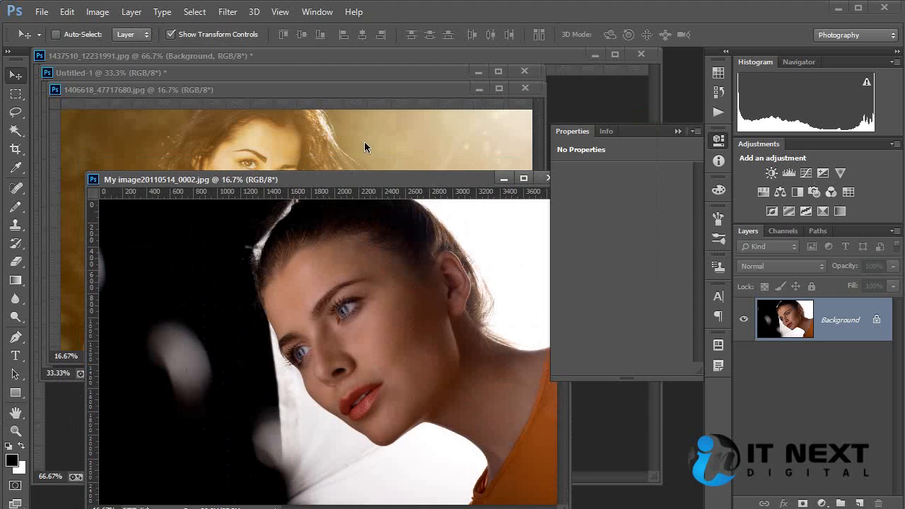
Copy the golden portrait from 1406618_47717680.jpg into My image20110514_0002.jpg as a new layer above the Background
{"action": "left_click_drag", "start_coordinate": [365, 147], "coordinate": [398, 363]}
{"action": "key", "text": "ctrl+minus"}
{"action": "key", "text": "ctrl+minus"}
{"action": "key", "text": "ctrl+minus"}
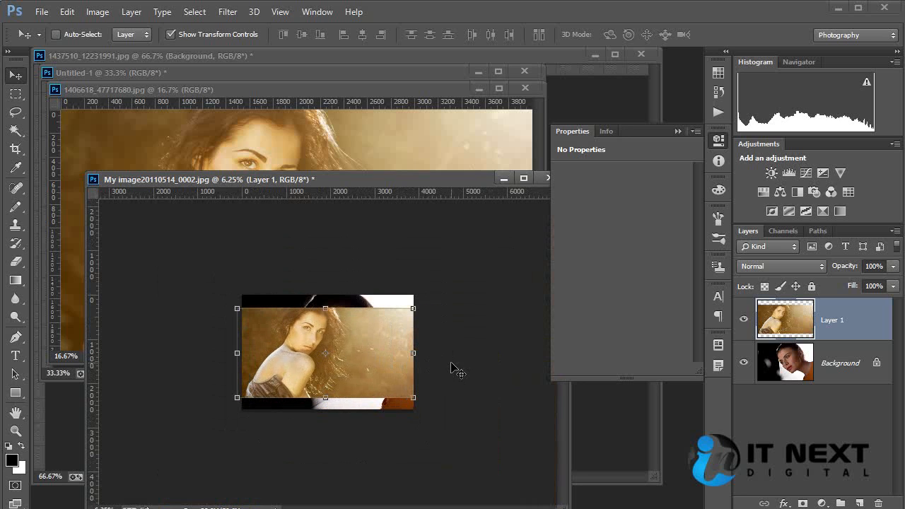
{"action": "key", "text": "ctrl+plus"}
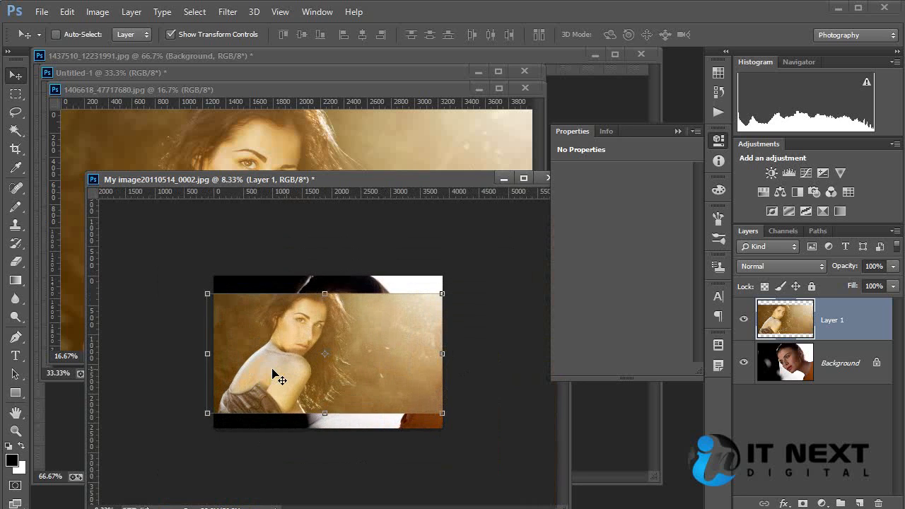
Scale the golden portrait layer to about 155% so it overhangs the canvas, and shift it slightly down and right
{"action": "left_click_drag", "start_coordinate": [442, 413], "coordinate": [507, 446]}
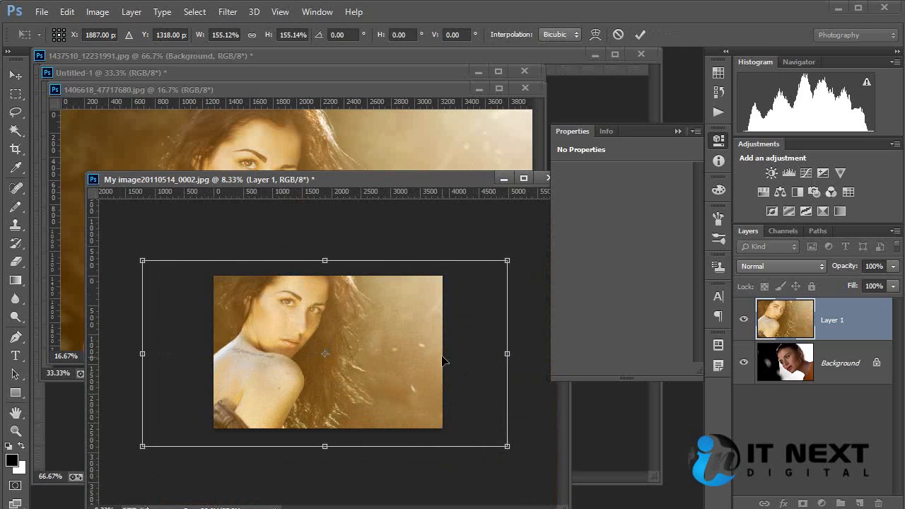
{"action": "left_click_drag", "start_coordinate": [457, 346], "coordinate": [463, 351]}
{"action": "key", "text": "Return"}
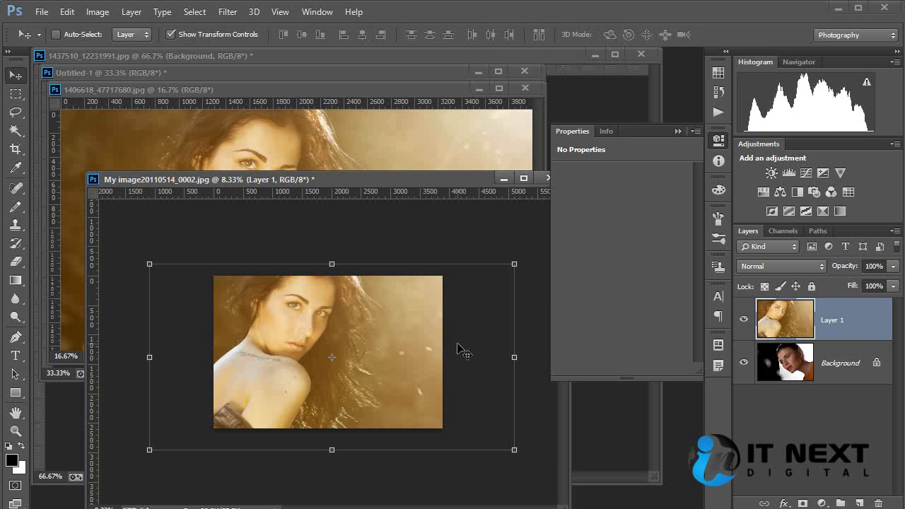
Convert the locked Background into a regular layer named Layer 0 with Normal mode and 100% opacity
{"action": "left_click", "coordinate": [846, 360]}
{"action": "left_click", "coordinate": [836, 321]}
{"action": "left_click", "coordinate": [829, 362]}
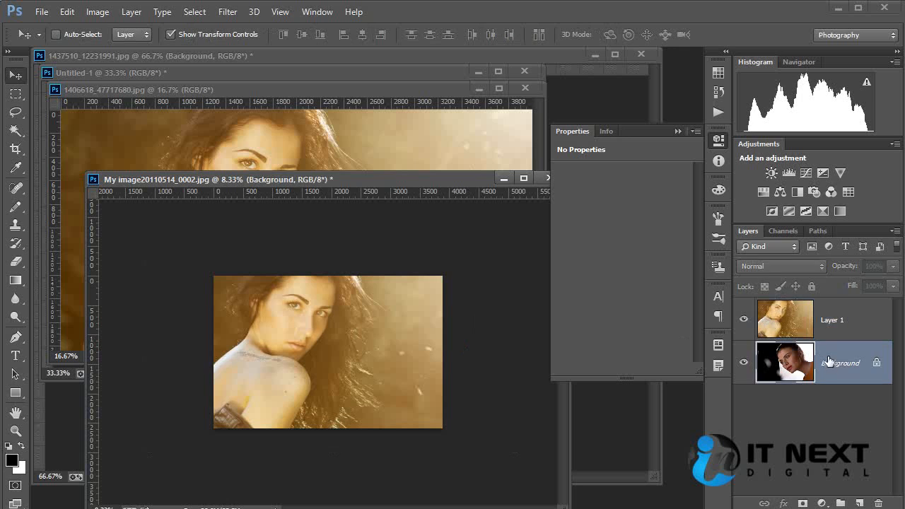
{"action": "left_click", "coordinate": [832, 321]}
{"action": "left_click", "coordinate": [829, 363]}
{"action": "double_click", "coordinate": [829, 365]}
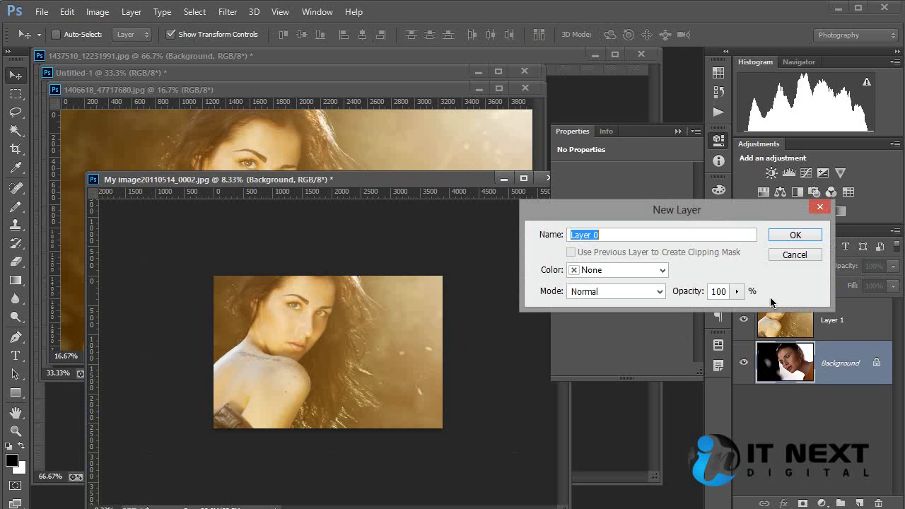
{"action": "left_click", "coordinate": [788, 237]}
Expand the canvas with Reveal All to include the hidden overhang of the golden portrait on Layer 1
{"action": "left_click", "coordinate": [835, 324]}
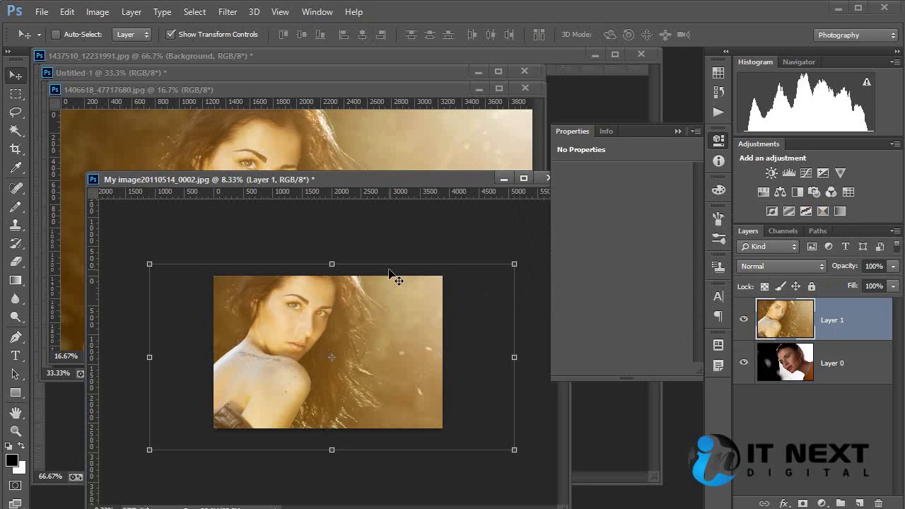
{"action": "left_click", "coordinate": [96, 12]}
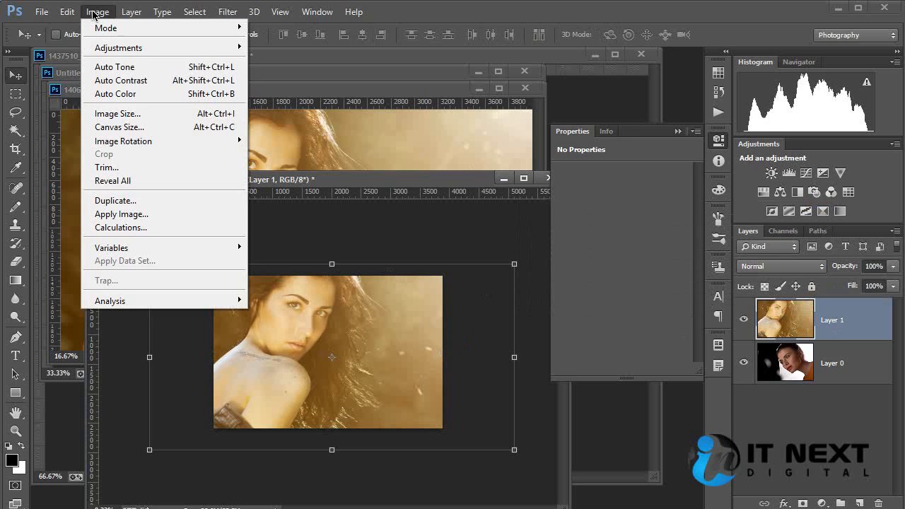
{"action": "left_click", "coordinate": [154, 185]}
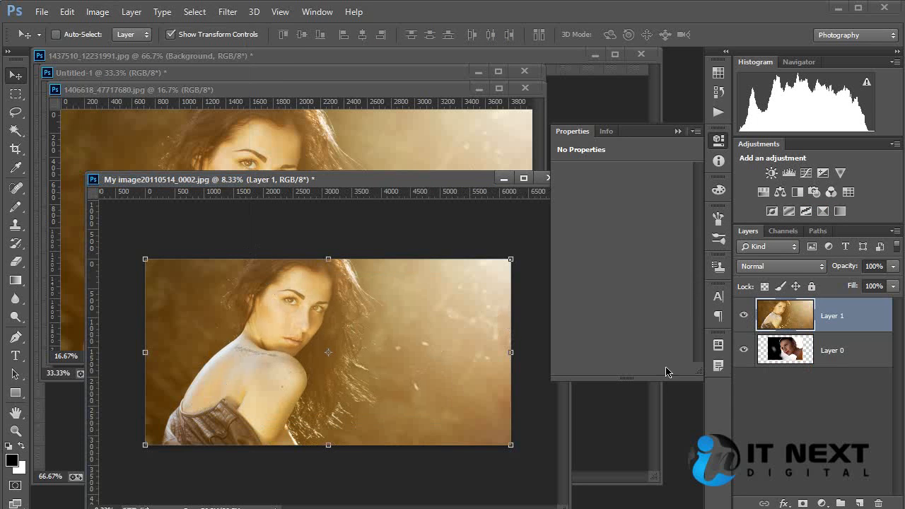
Place Layer 0 above Layer 1 and run Reveal All with Layer 0 selected
{"action": "left_click_drag", "start_coordinate": [786, 350], "coordinate": [774, 315]}
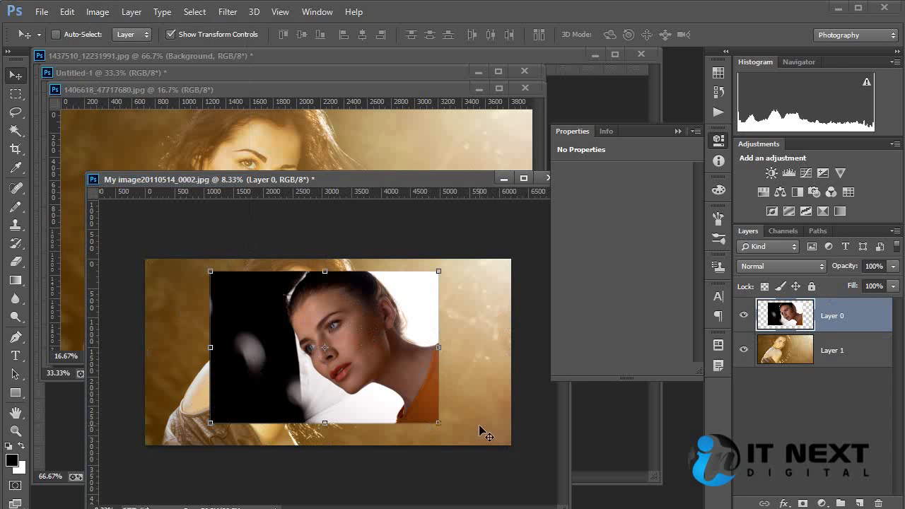
{"action": "left_click", "coordinate": [534, 449]}
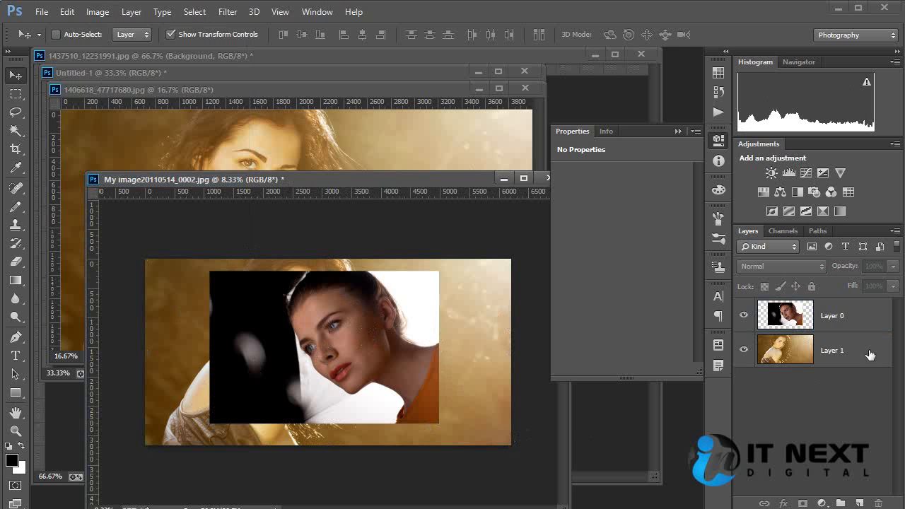
{"action": "left_click", "coordinate": [845, 320]}
{"action": "left_click", "coordinate": [89, 14]}
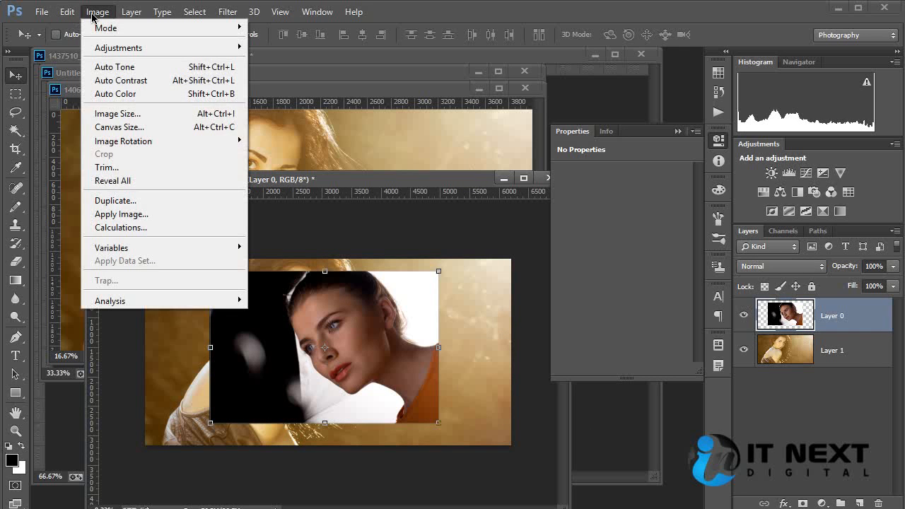
{"action": "left_click", "coordinate": [163, 181]}
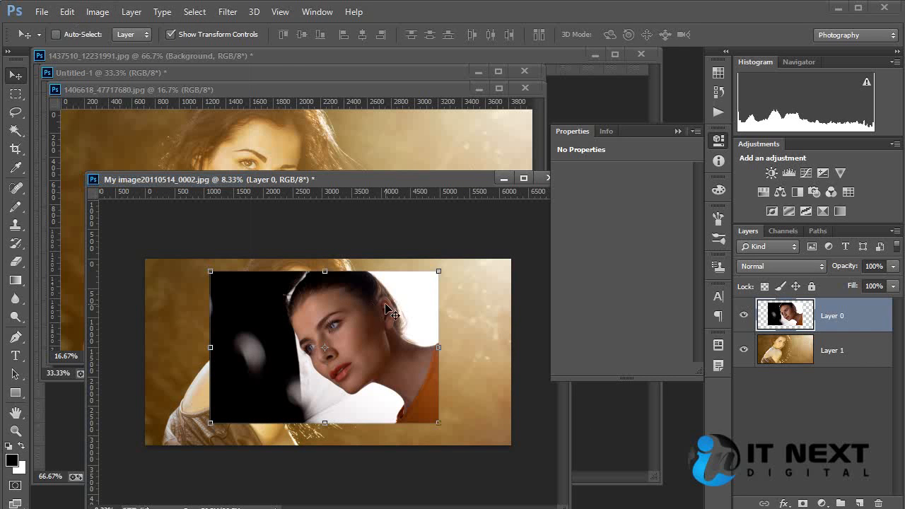
Try trimming the document twice with Layer 0 selected, based on Top Left Pixel Color on all four sides
{"action": "left_click", "coordinate": [478, 324], "text": "ctrl"}
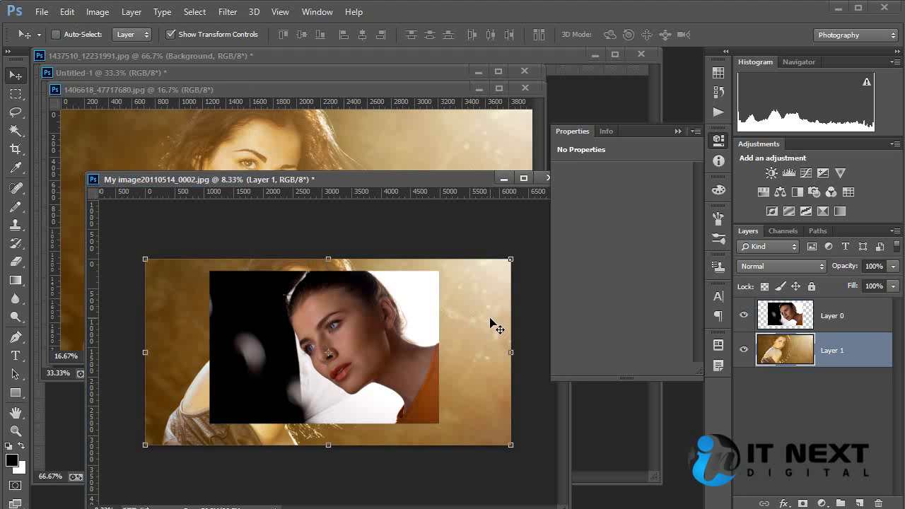
{"action": "left_click", "coordinate": [375, 316], "text": "ctrl"}
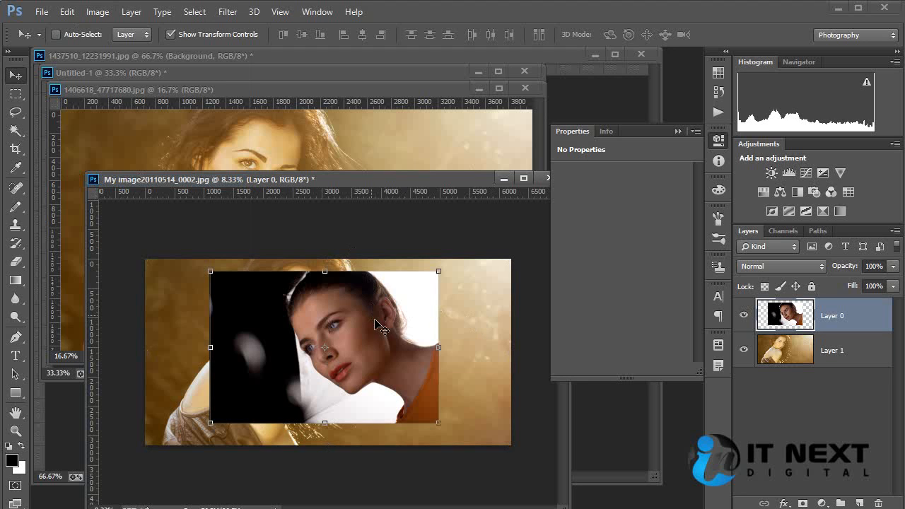
{"action": "left_click", "coordinate": [100, 13]}
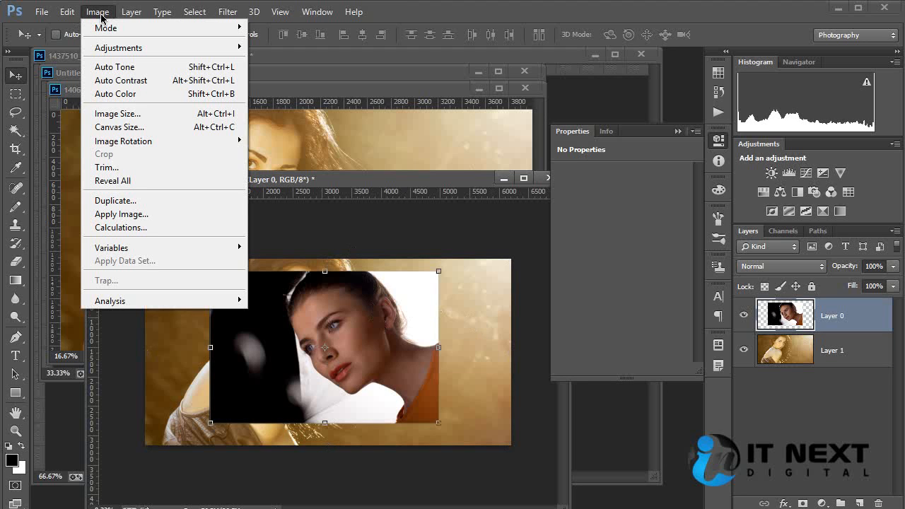
{"action": "left_click", "coordinate": [141, 168]}
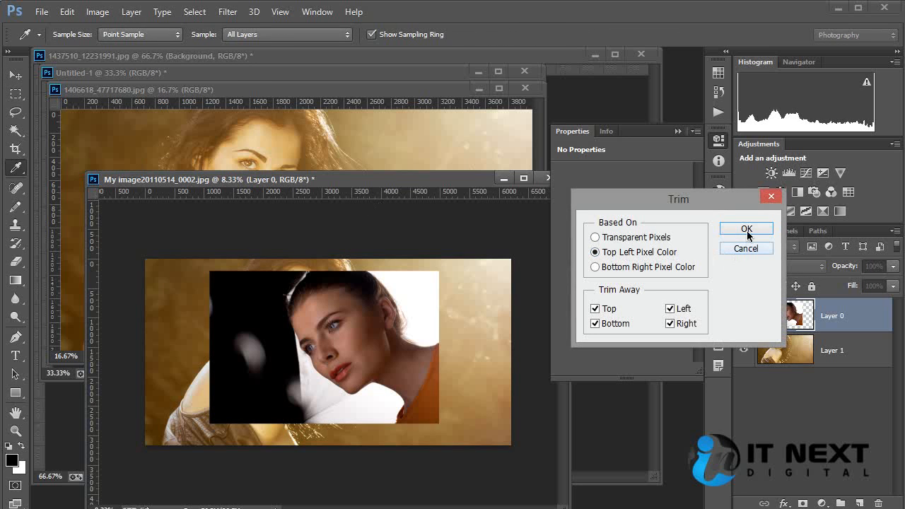
{"action": "left_click", "coordinate": [747, 231]}
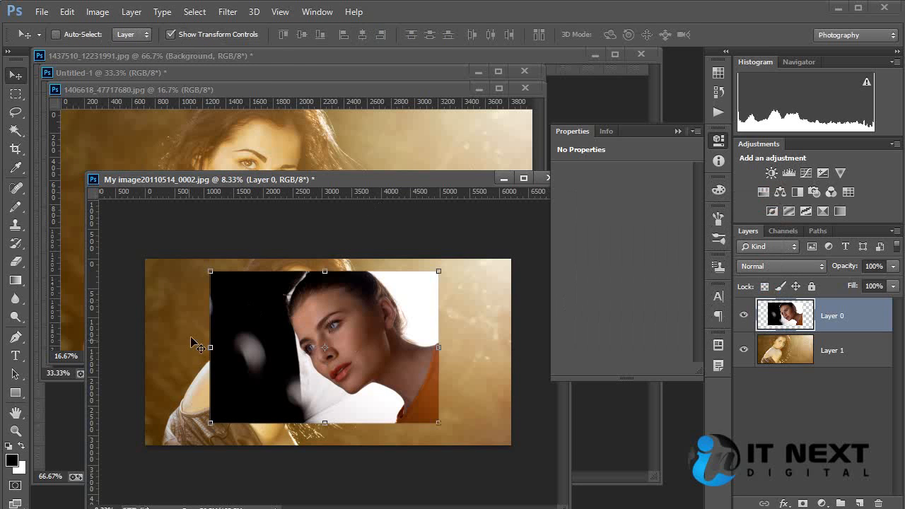
{"action": "left_click", "coordinate": [98, 12]}
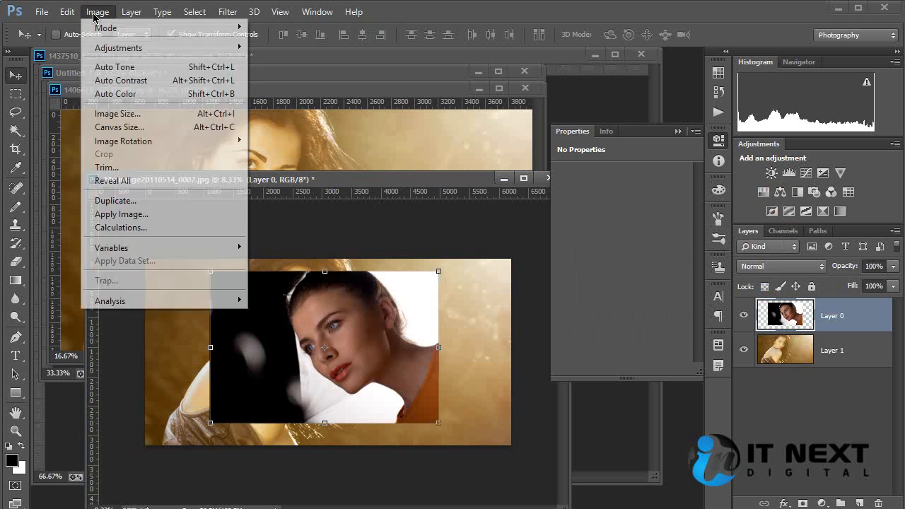
{"action": "left_click", "coordinate": [162, 167]}
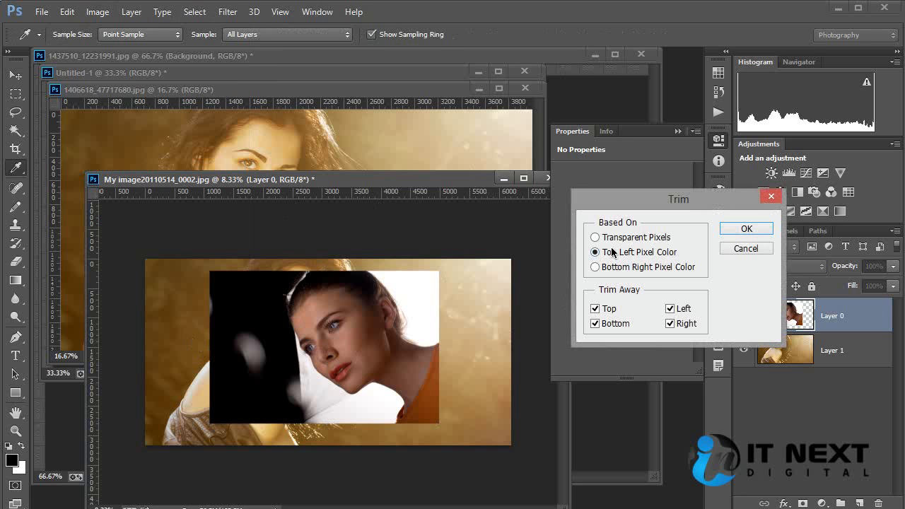
{"action": "left_click", "coordinate": [763, 230]}
{"action": "key", "text": "v"}
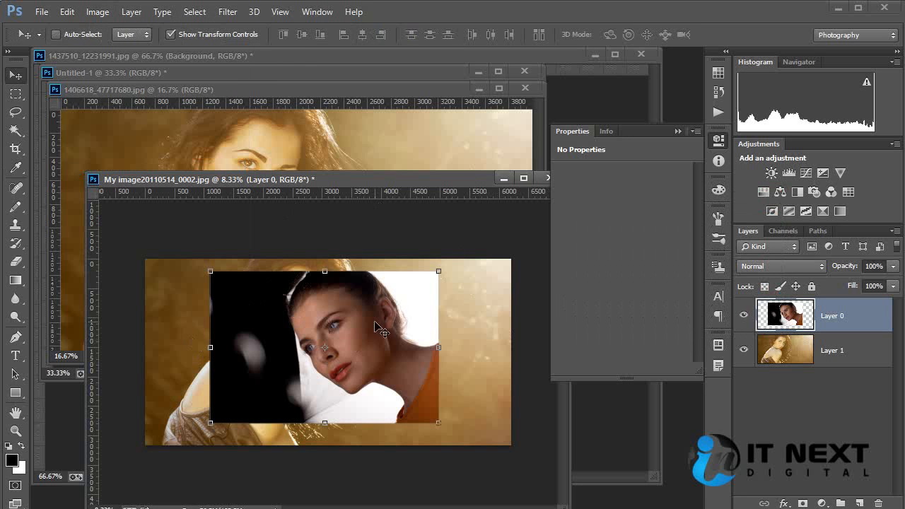
Hide Layer 1 and trim the document based on Transparent Pixels on all four sides
{"action": "left_click", "coordinate": [743, 349]}
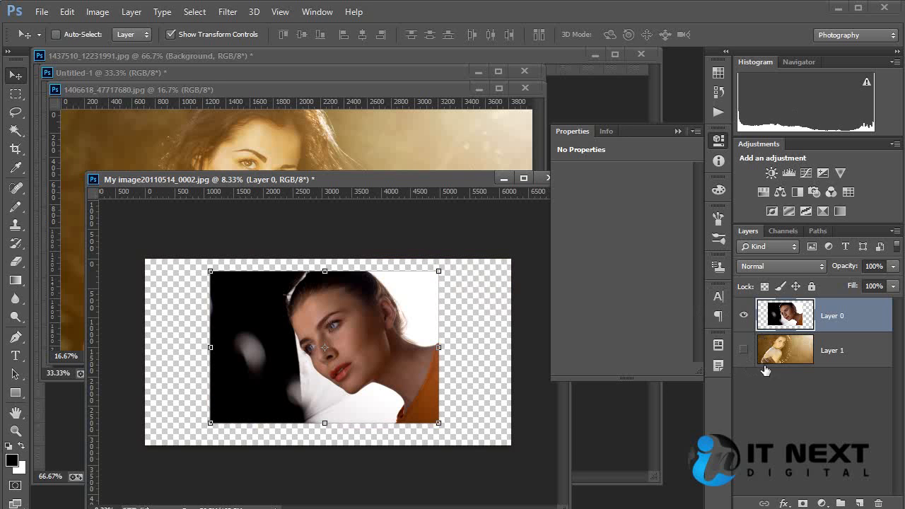
{"action": "left_click", "coordinate": [98, 11]}
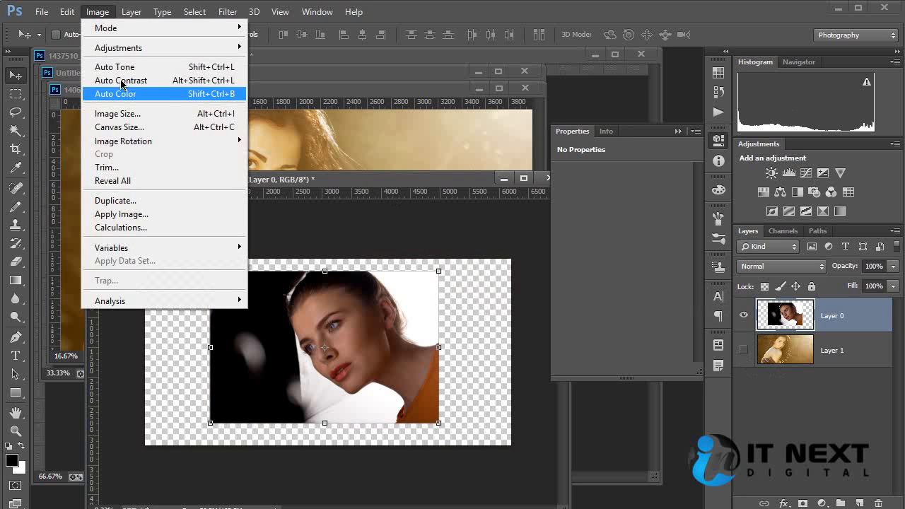
{"action": "left_click", "coordinate": [149, 167]}
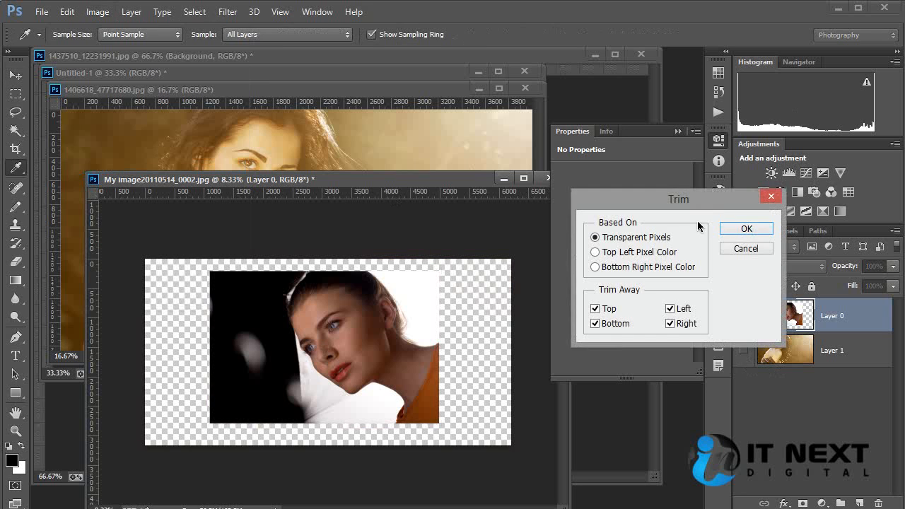
{"action": "left_click", "coordinate": [748, 231]}
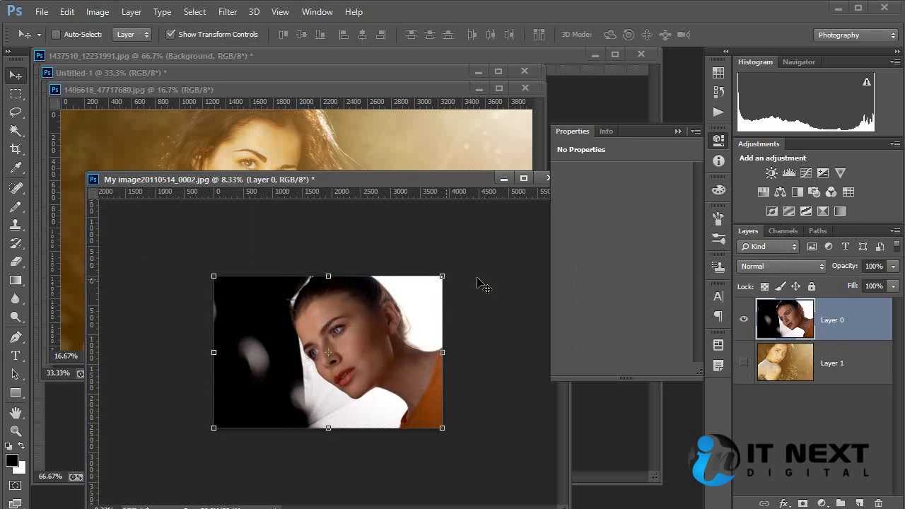
Deselect Layer 0 and move the floating My image20110514_0002.jpg document window slightly upward
{"action": "left_click", "coordinate": [511, 367]}
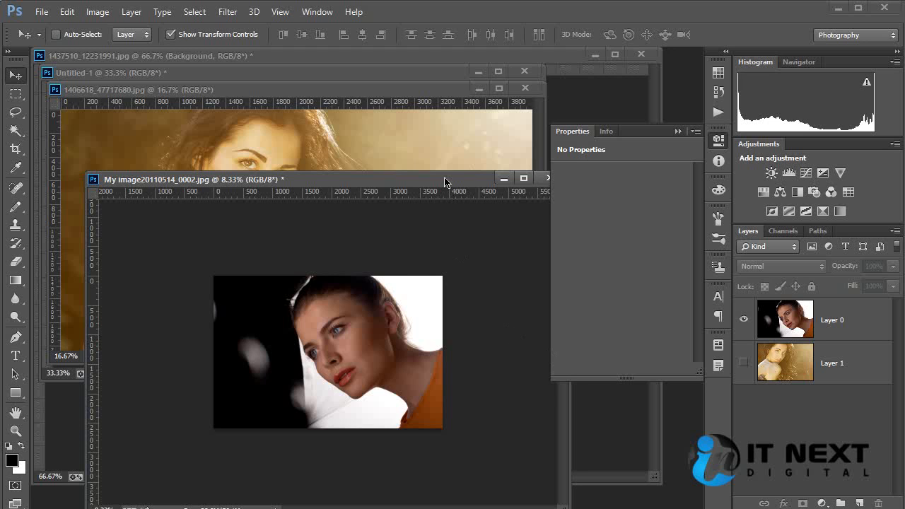
{"action": "left_click_drag", "start_coordinate": [445, 181], "coordinate": [433, 149]}
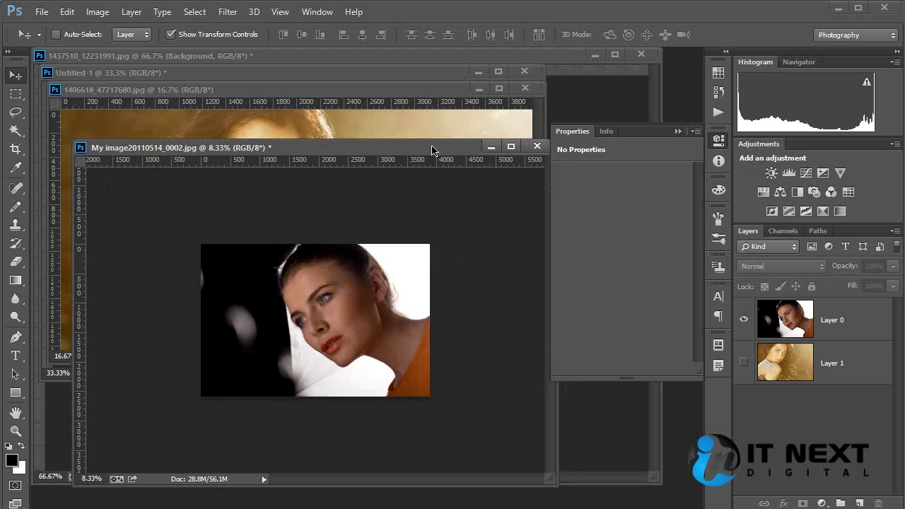